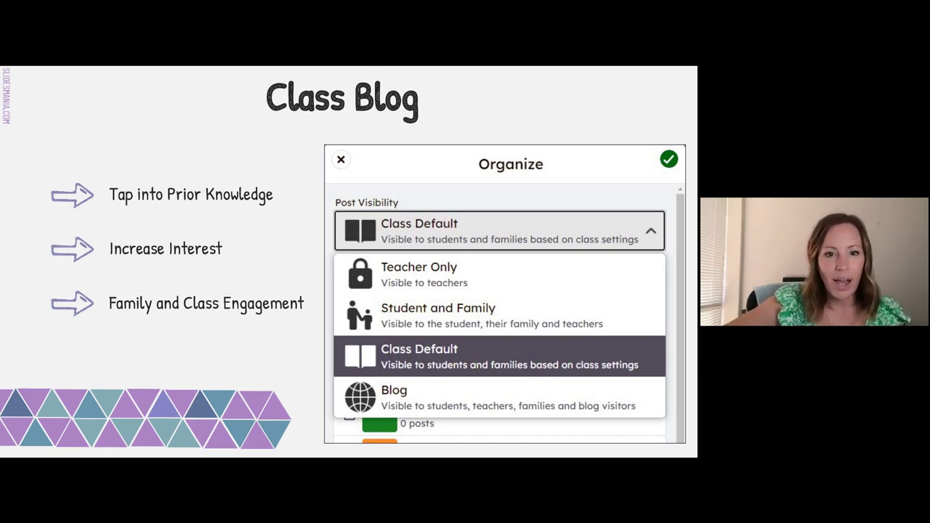
key(Right)
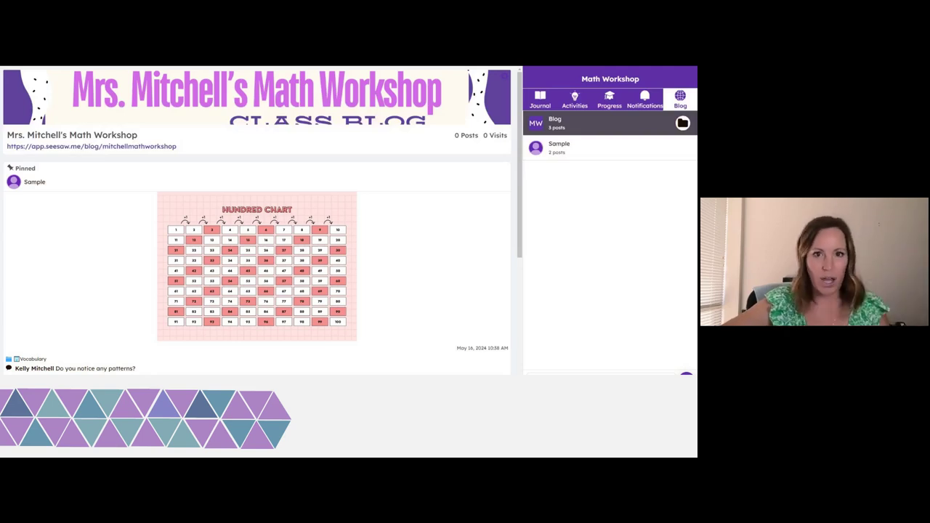
key(Right)
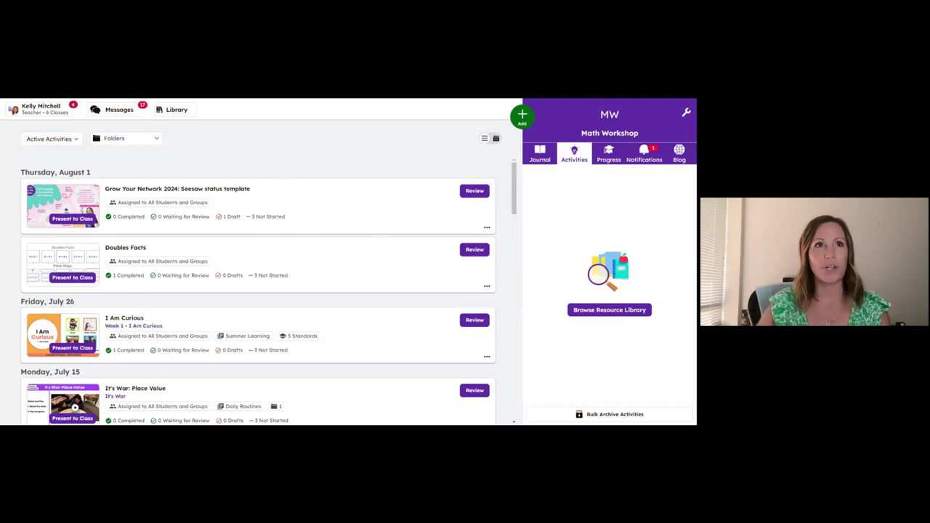
Look through the folders available for filtering the class activities, leaving the filter unset
click(155, 138)
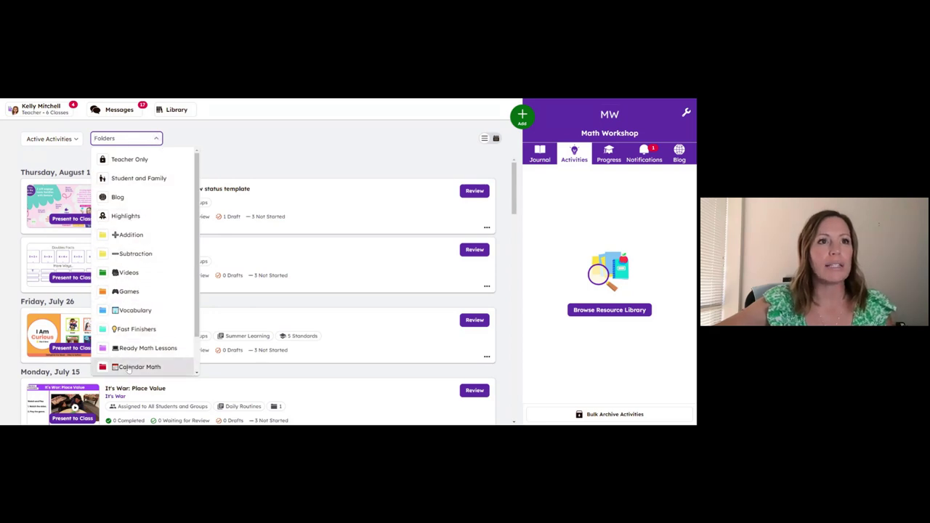
scroll(144, 315, down, 1)
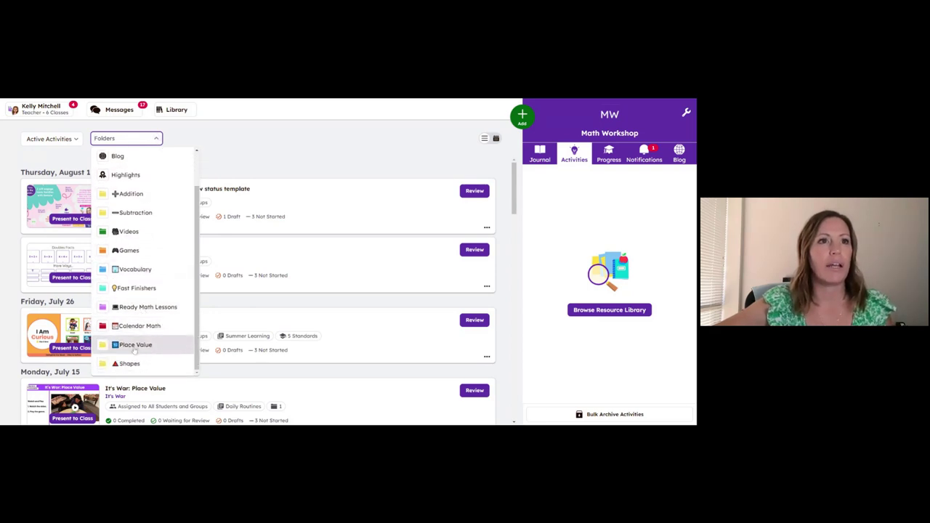
scroll(116, 178, up, 1)
click(185, 138)
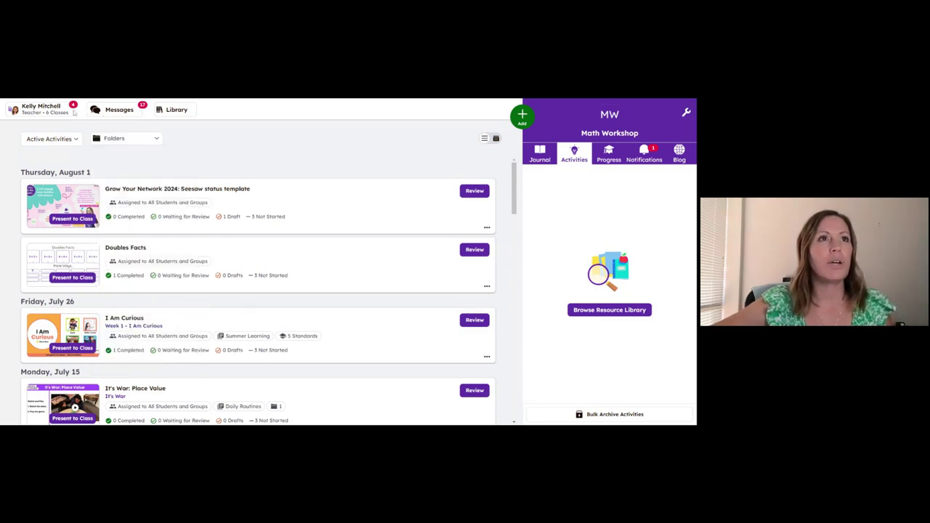
click(57, 109)
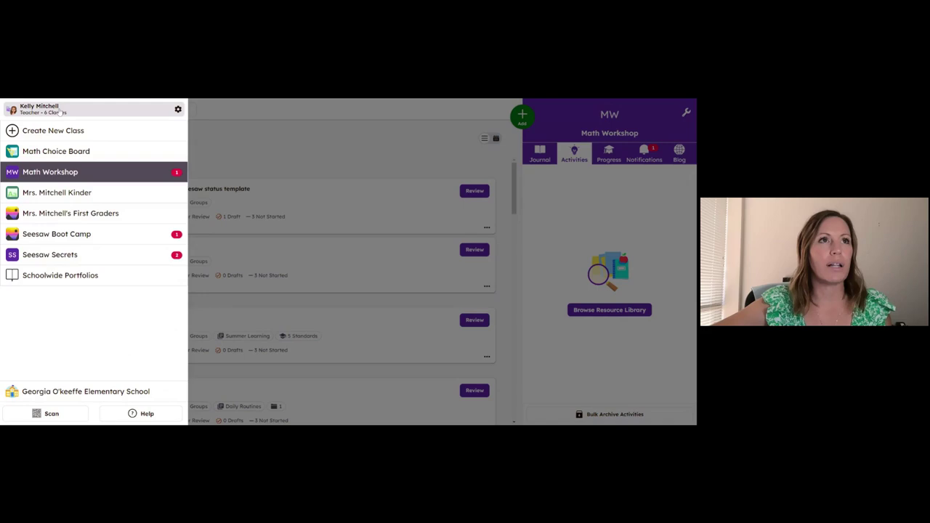
click(178, 109)
click(254, 125)
click(356, 149)
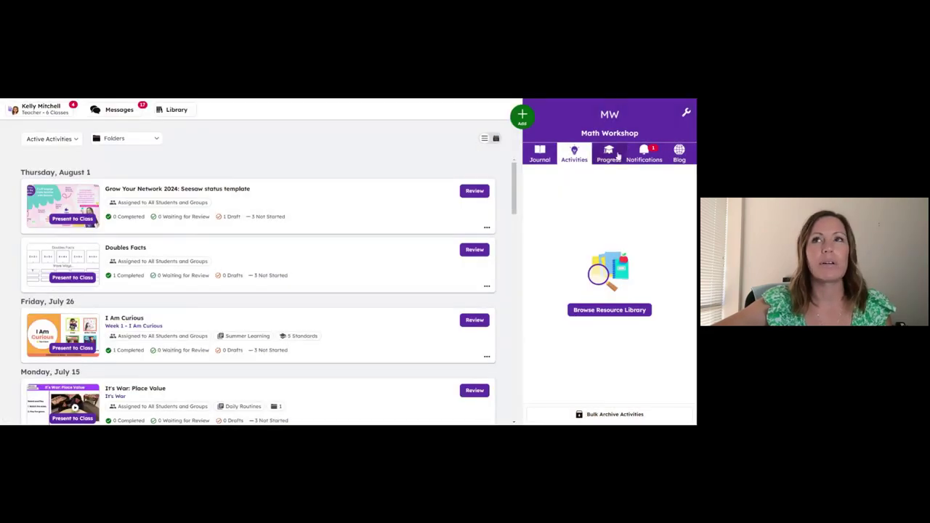
Open the Math Workshop class settings and examine the student, family, class blog and folder options
click(687, 112)
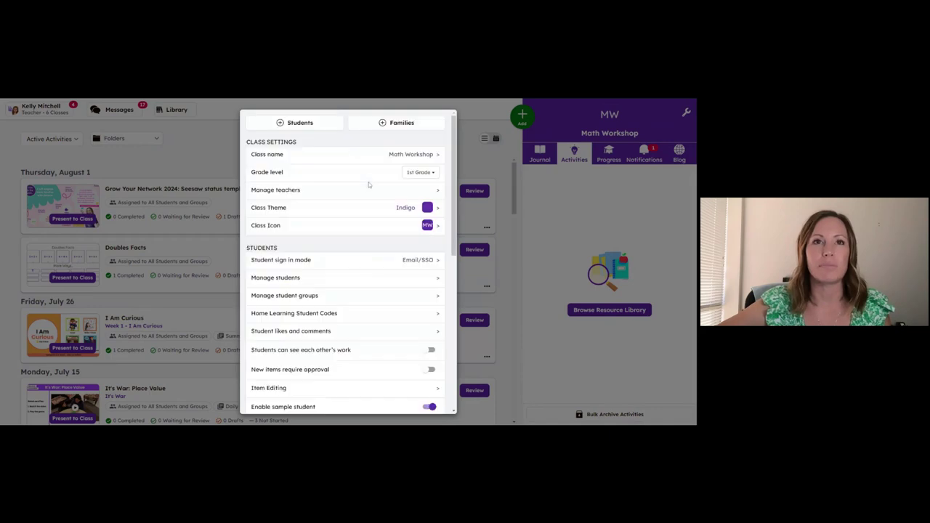
scroll(334, 229, down, 6)
scroll(337, 225, down, 2)
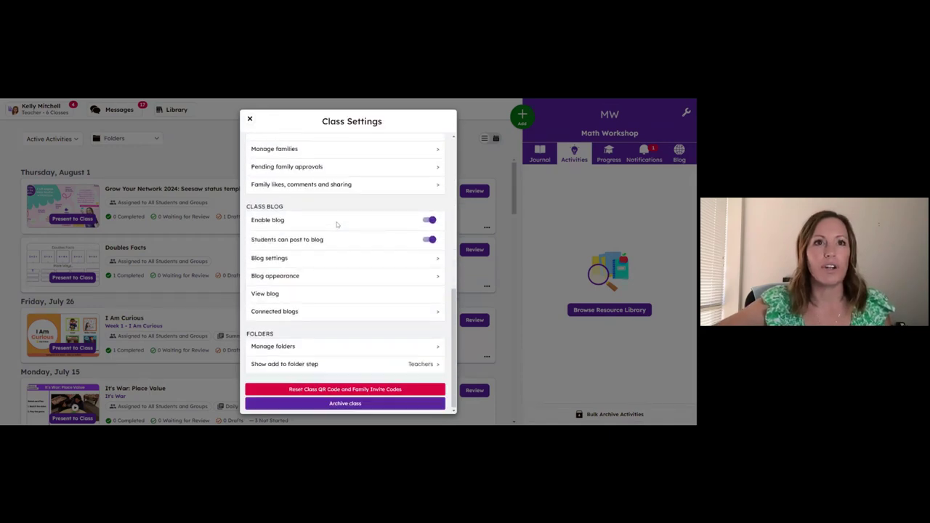
scroll(333, 236, up, 1)
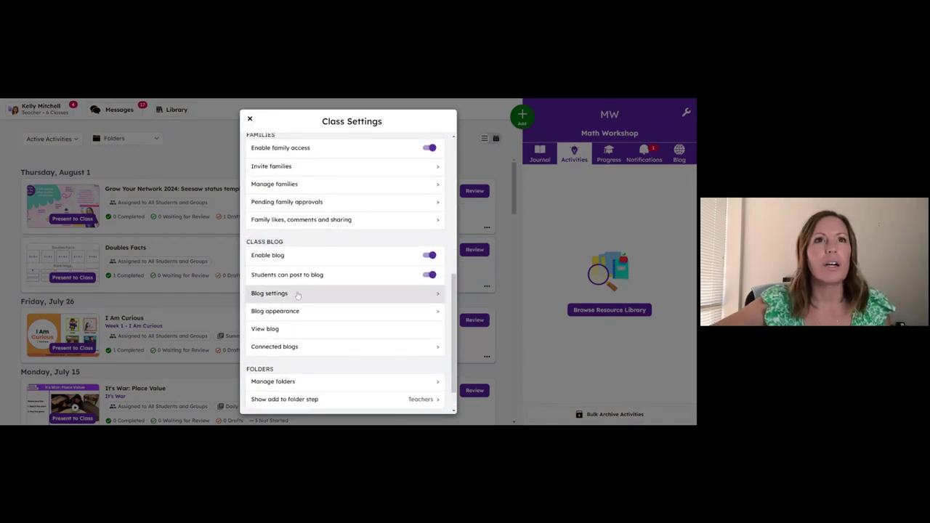
scroll(300, 295, up, 1)
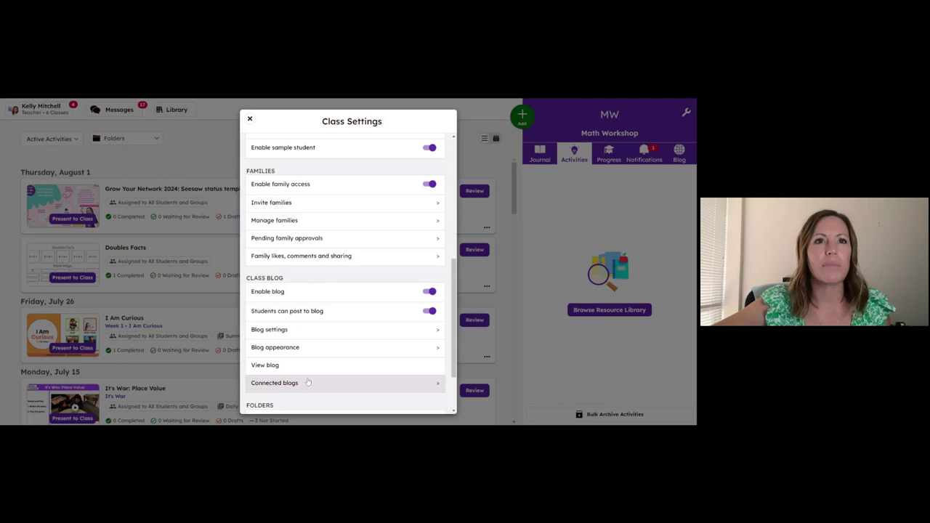
scroll(311, 269, up, 2)
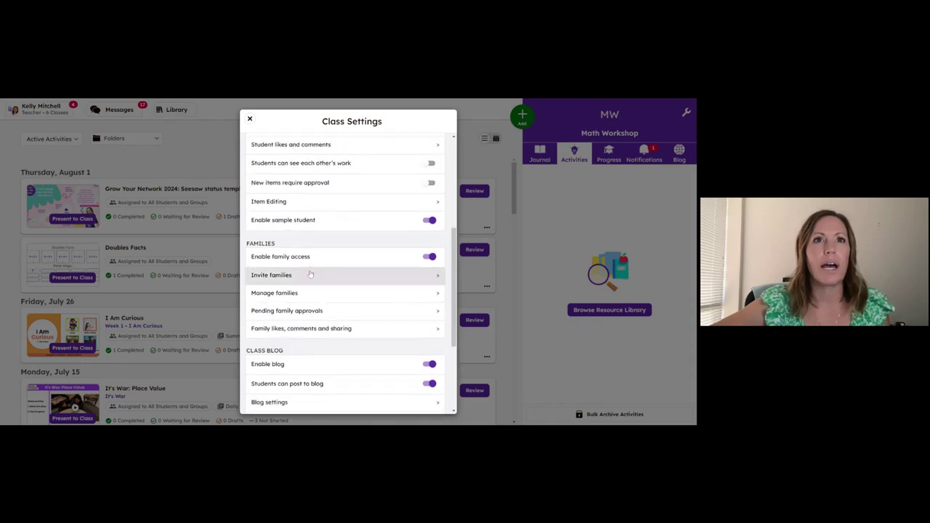
scroll(311, 271, up, 2)
scroll(311, 275, up, 2)
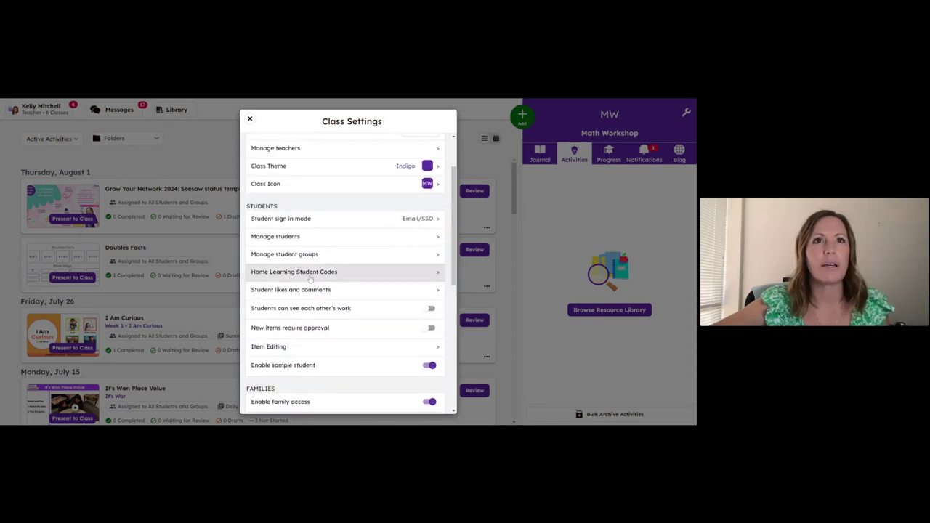
scroll(313, 284, down, 2)
scroll(315, 289, down, 1)
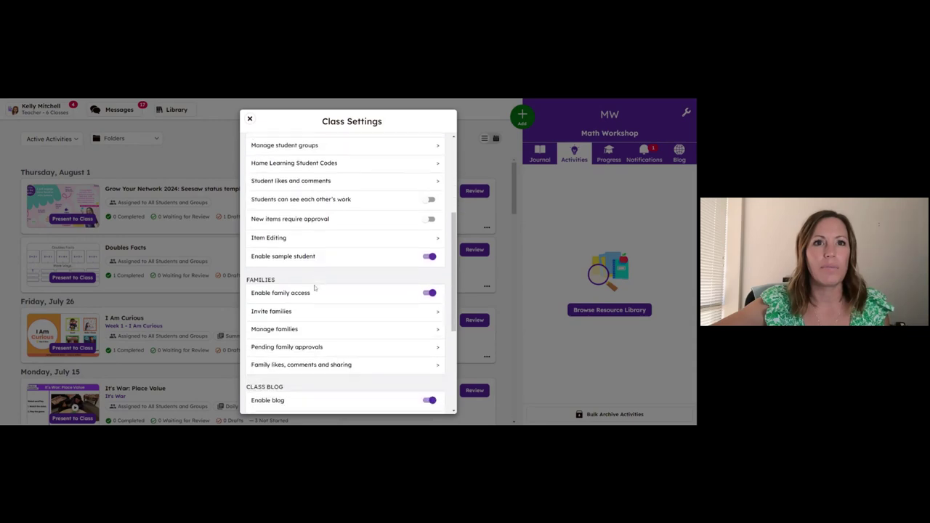
scroll(315, 290, up, 4)
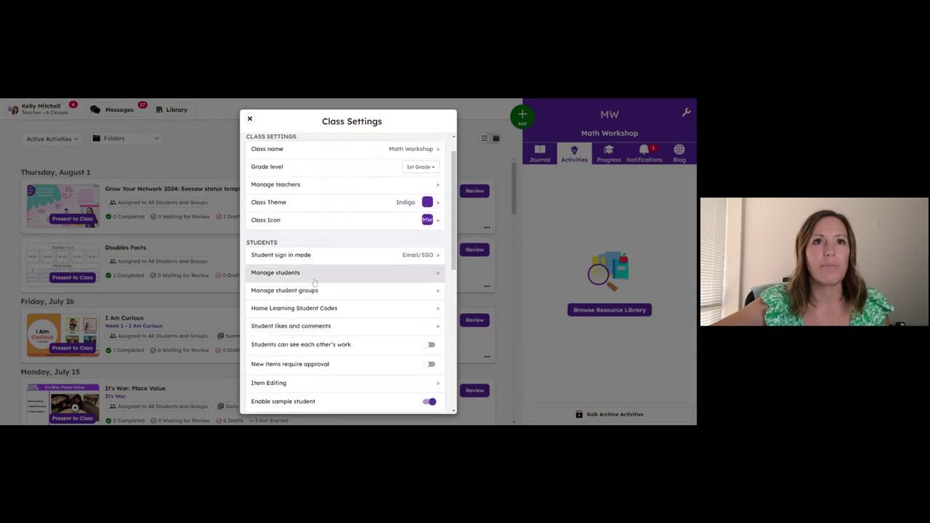
scroll(327, 385, down, 5)
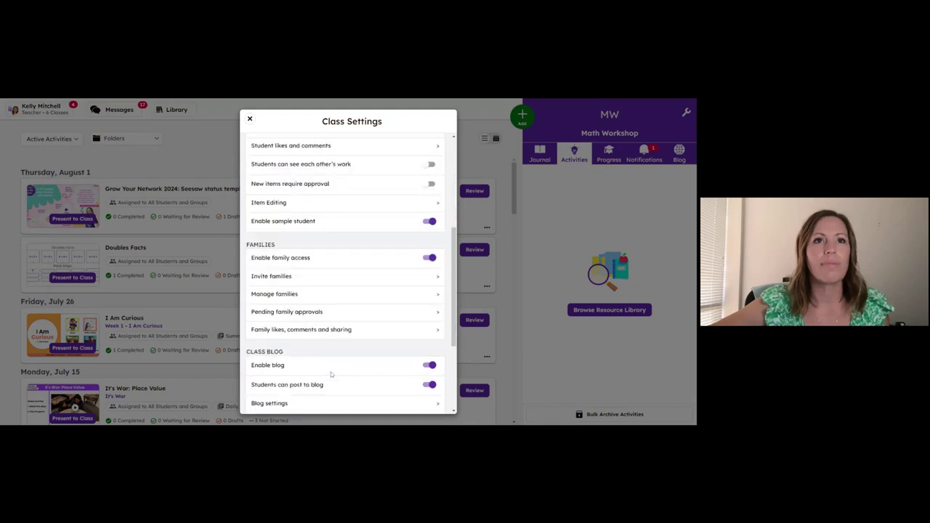
scroll(321, 277, down, 1)
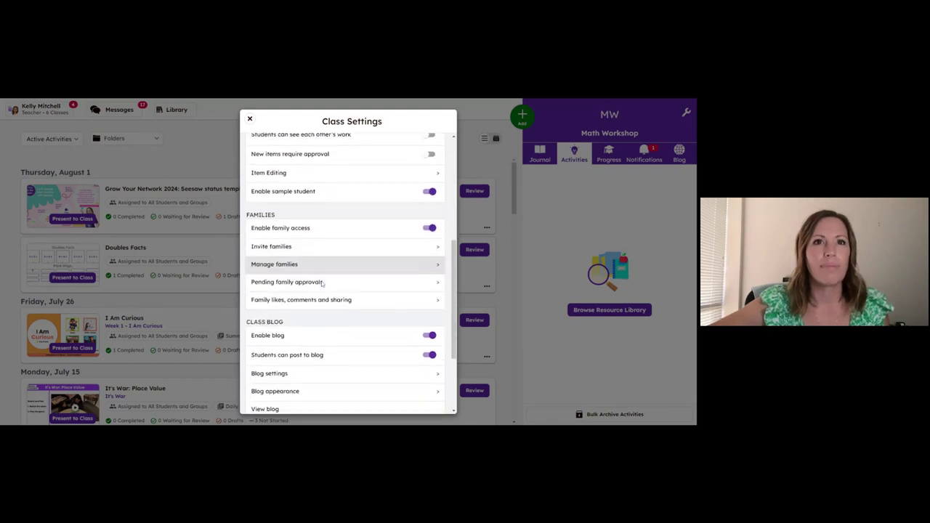
scroll(323, 368, down, 1)
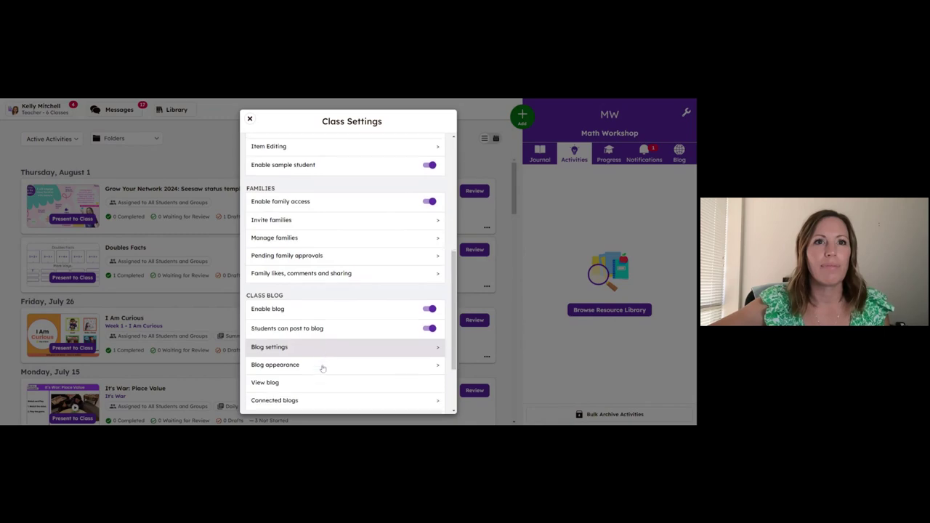
scroll(322, 368, up, 2)
scroll(323, 365, down, 4)
scroll(323, 365, down, 1)
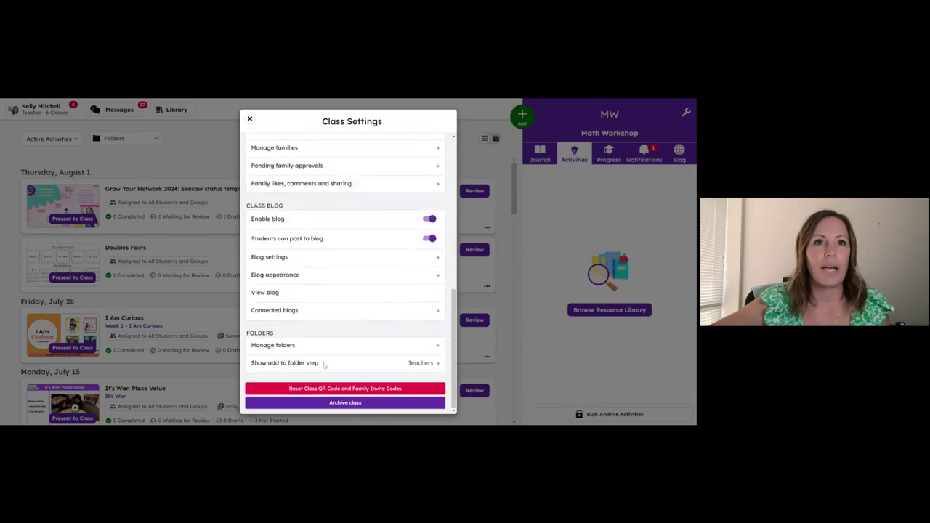
Create an orange class folder named "💪 Fitness" and return from folder management to the class settings
click(321, 348)
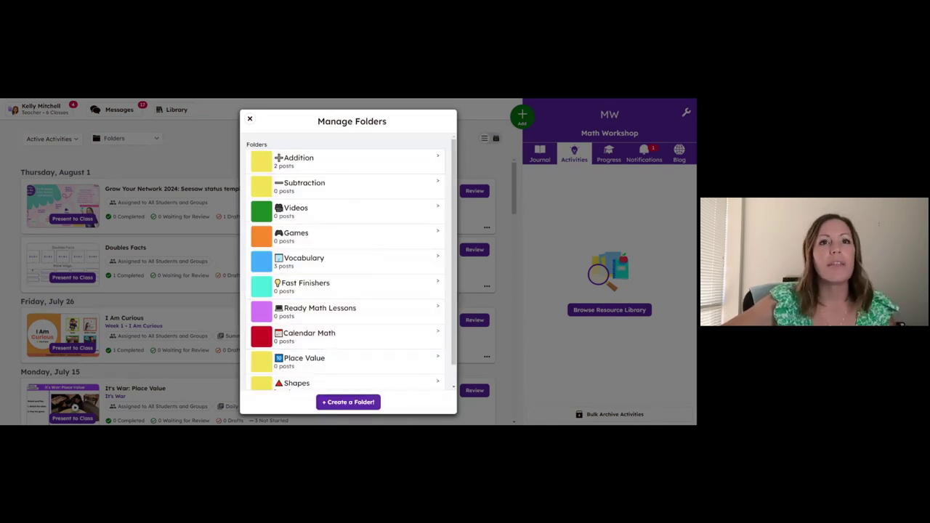
click(348, 402)
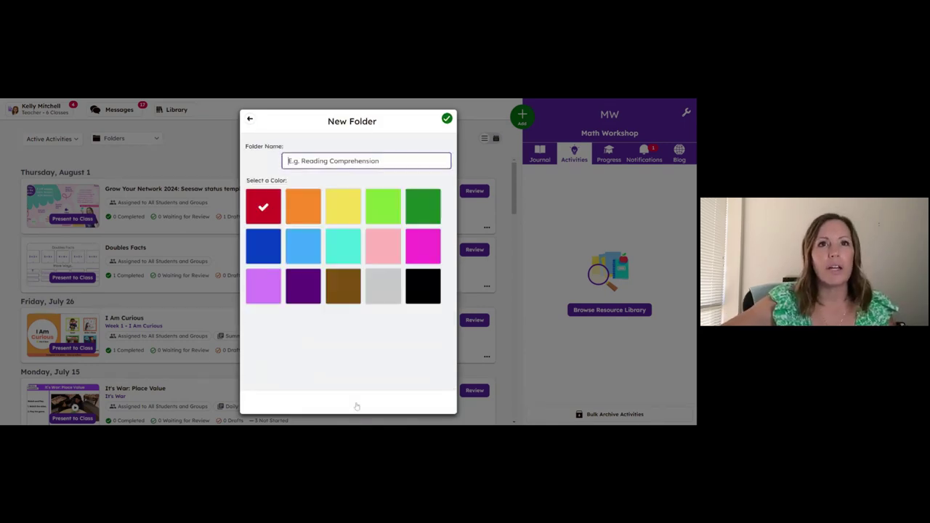
click(301, 211)
click(318, 161)
text(🏋 Fitness)
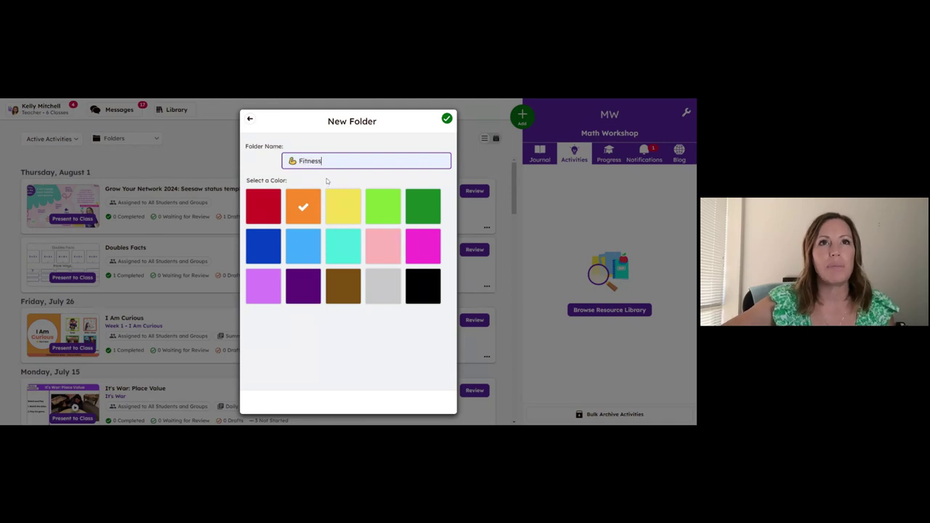
click(440, 119)
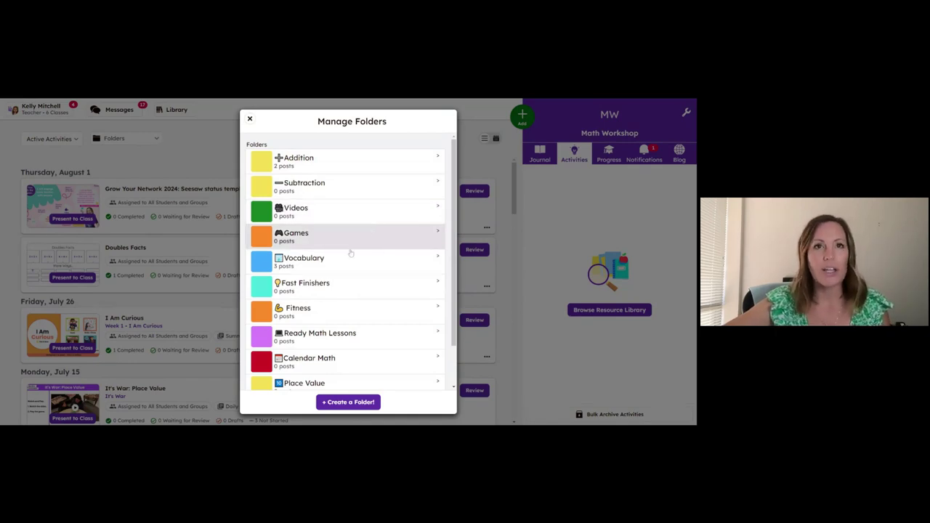
scroll(339, 352, down, 2)
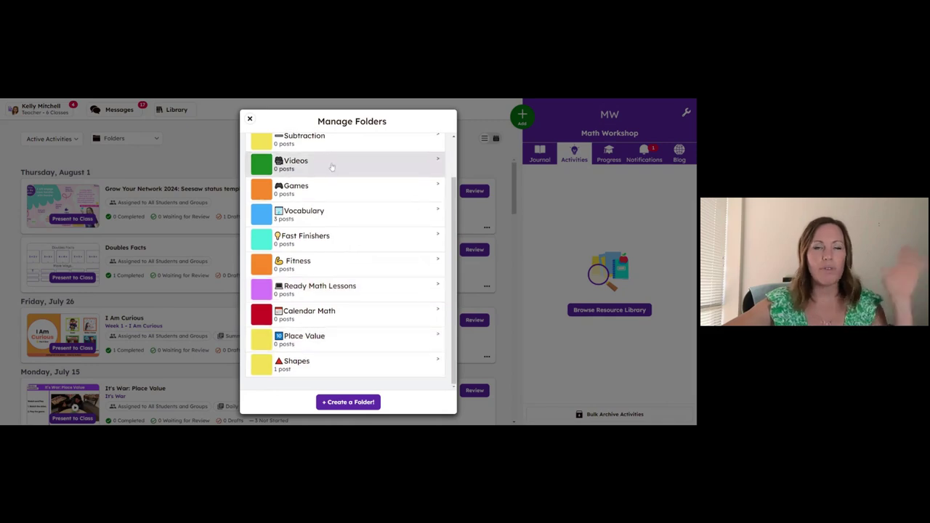
scroll(346, 314, up, 2)
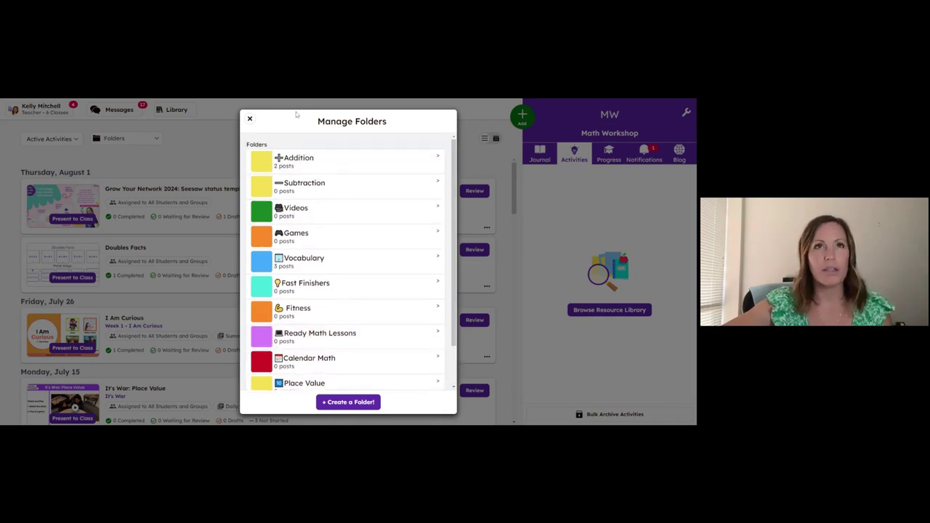
click(250, 119)
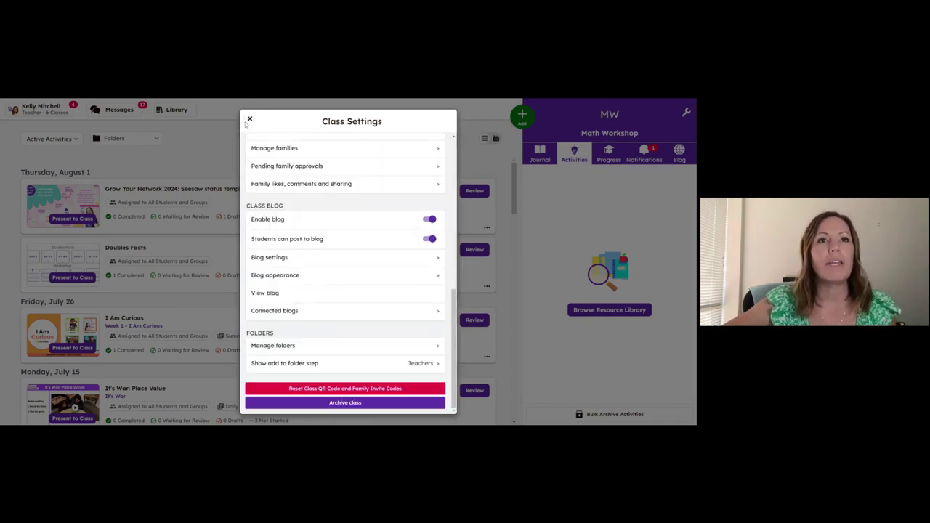
Review the choices for who gets the Add to Folder step, and close the class settings
click(323, 365)
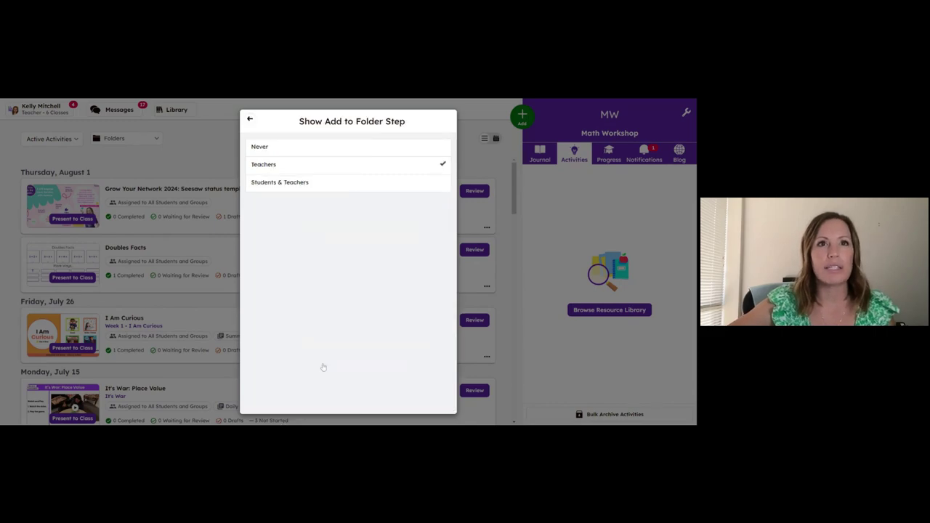
click(298, 182)
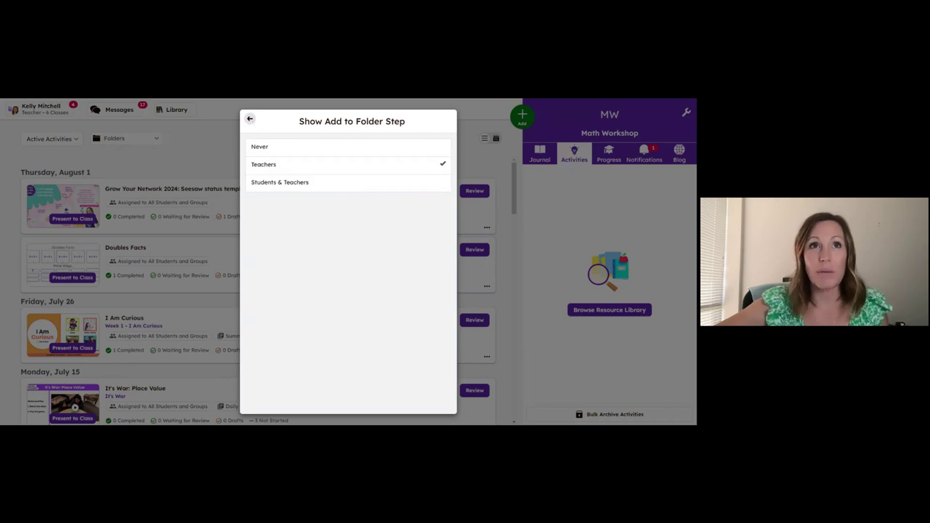
click(250, 121)
click(250, 119)
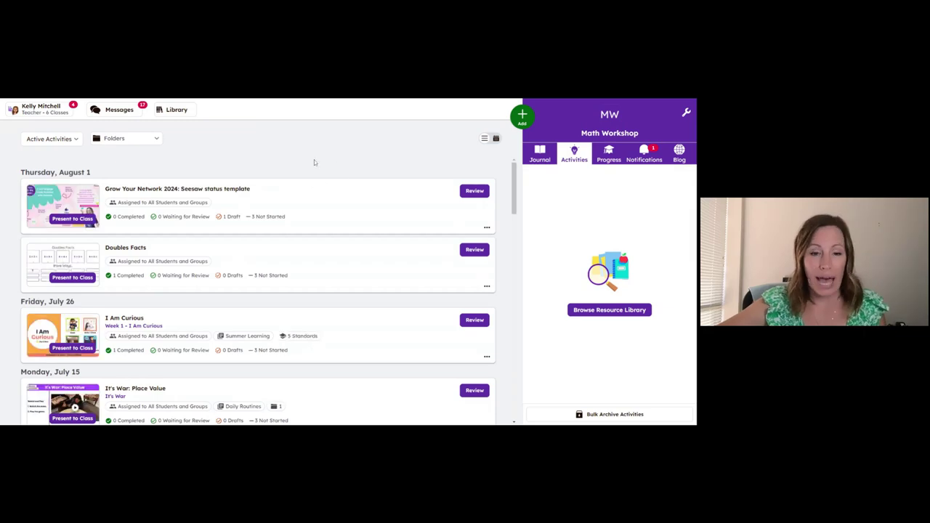
Start a new drawing post for the student journal
click(523, 117)
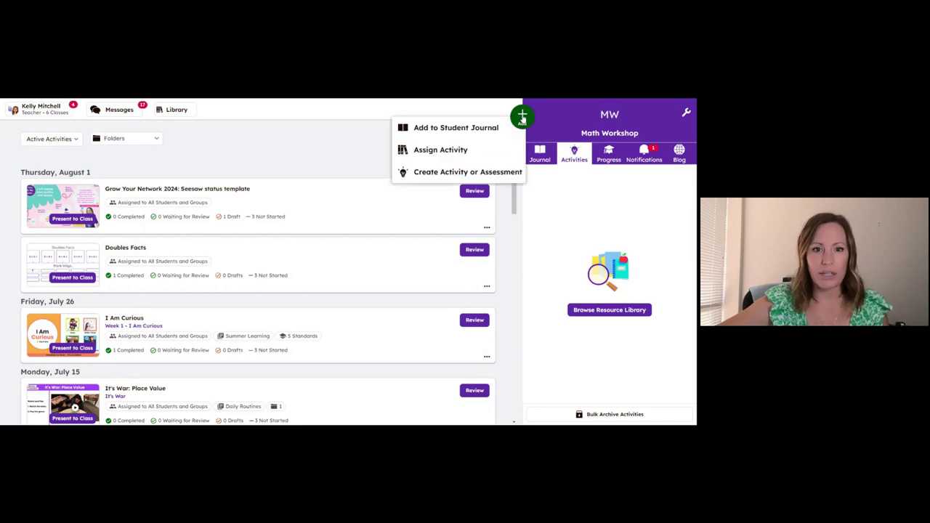
click(465, 128)
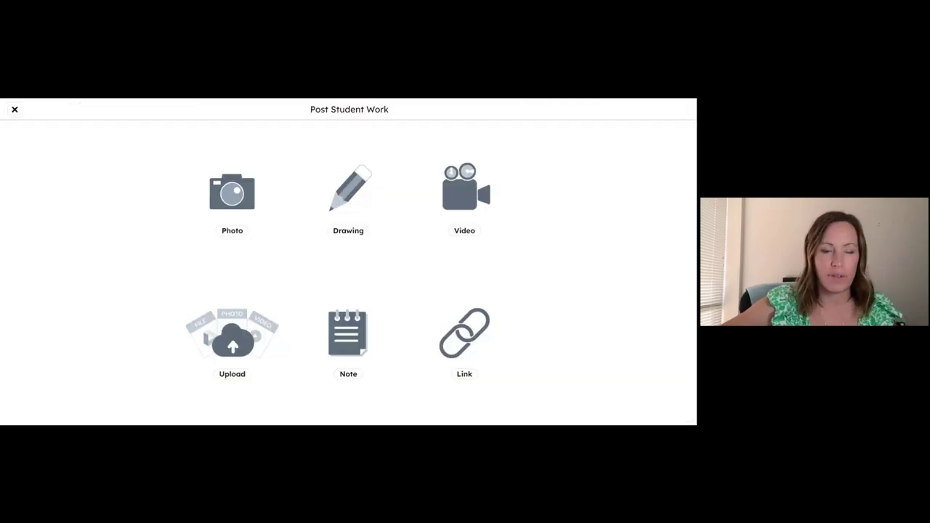
click(341, 206)
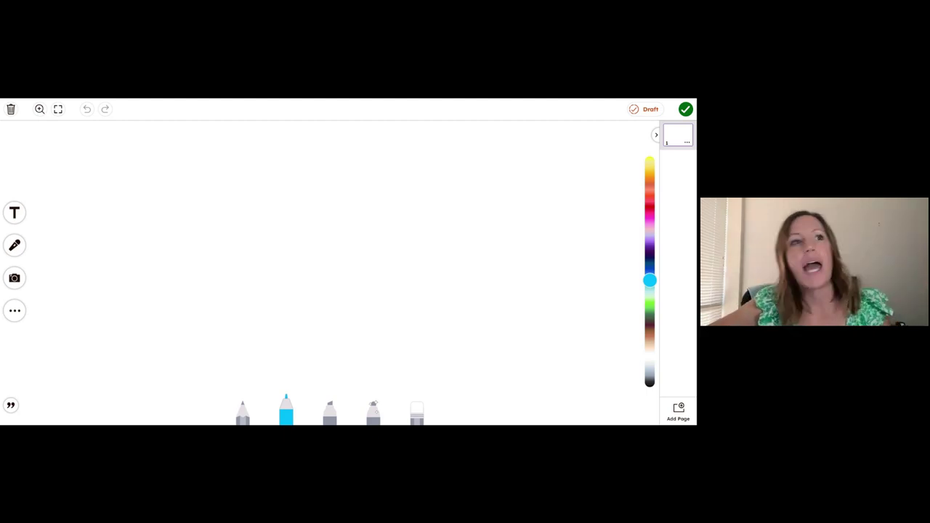
Give the blank drawing page a solid medium pink background
click(14, 310)
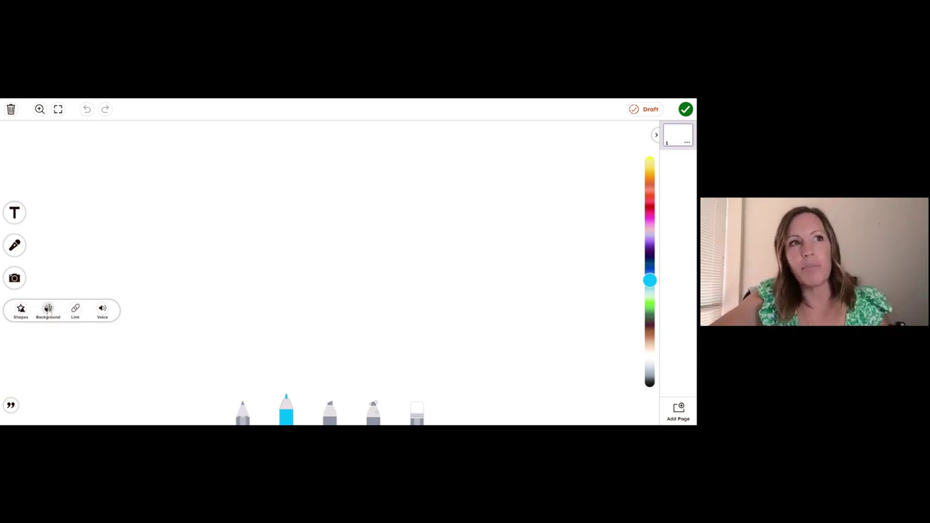
click(48, 310)
click(369, 367)
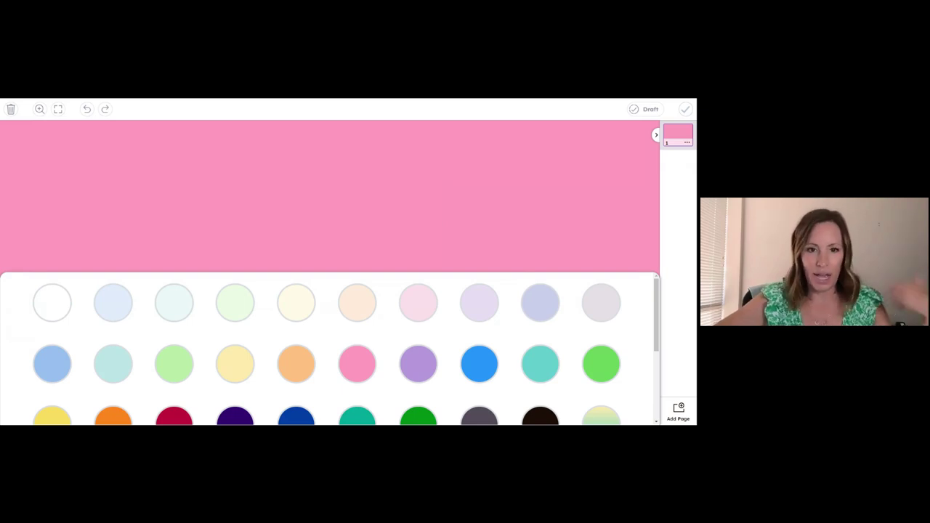
click(439, 187)
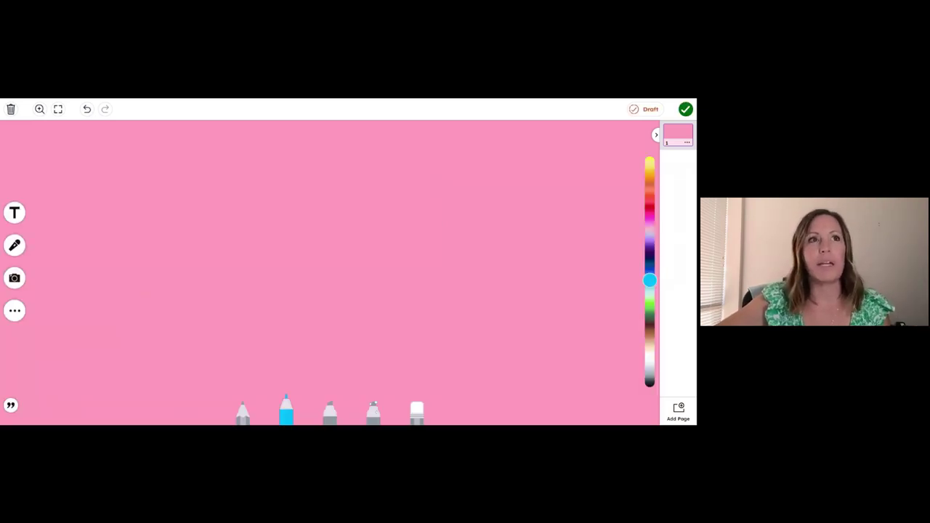
Handwrite the equation 5 + 5 = 10 in light blue pen across the pink page
click(289, 414)
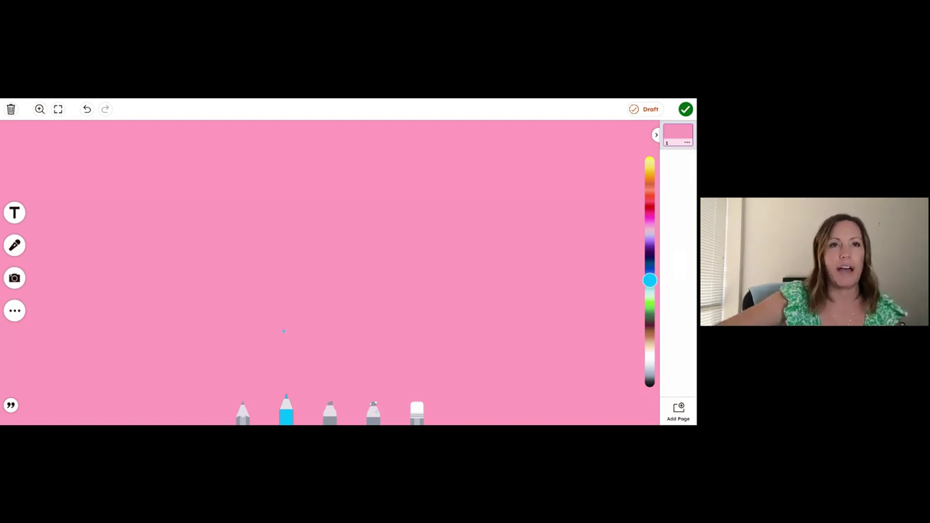
mouse_move(258, 219)
mouse_down()
mouse_move(176, 233)
mouse_move(253, 311)
mouse_move(198, 320)
mouse_up()
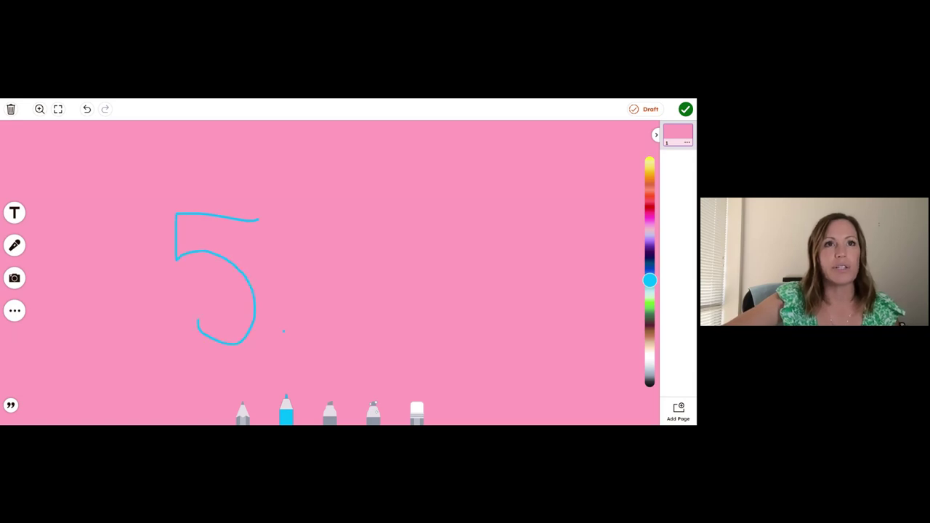
mouse_move(294, 281)
mouse_down()
mouse_move(342, 282)
mouse_move(312, 282)
mouse_move(313, 302)
mouse_up()
mouse_move(400, 228)
mouse_down()
mouse_move(356, 224)
mouse_move(427, 312)
mouse_move(371, 332)
mouse_up()
drag(438, 295, 468, 292)
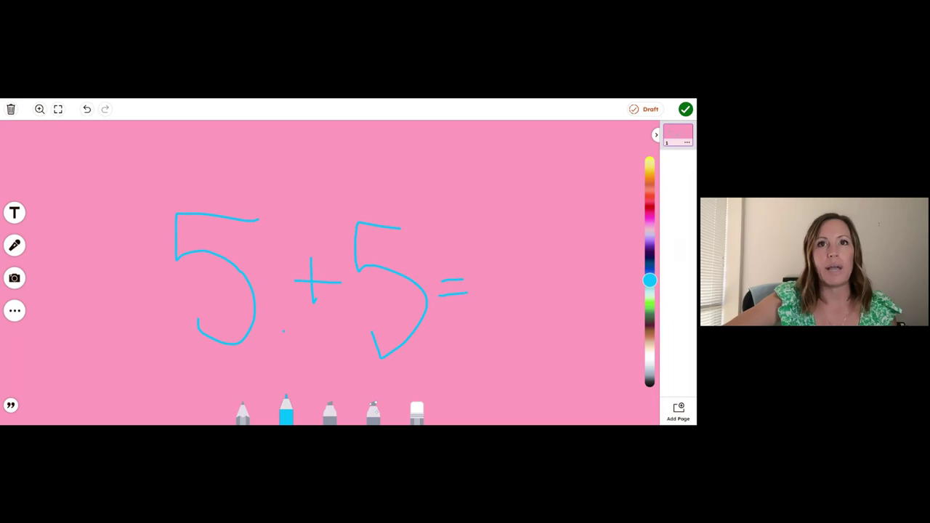
drag(486, 239, 487, 329)
mouse_move(520, 248)
mouse_down()
mouse_move(510, 320)
mouse_move(518, 249)
mouse_up()
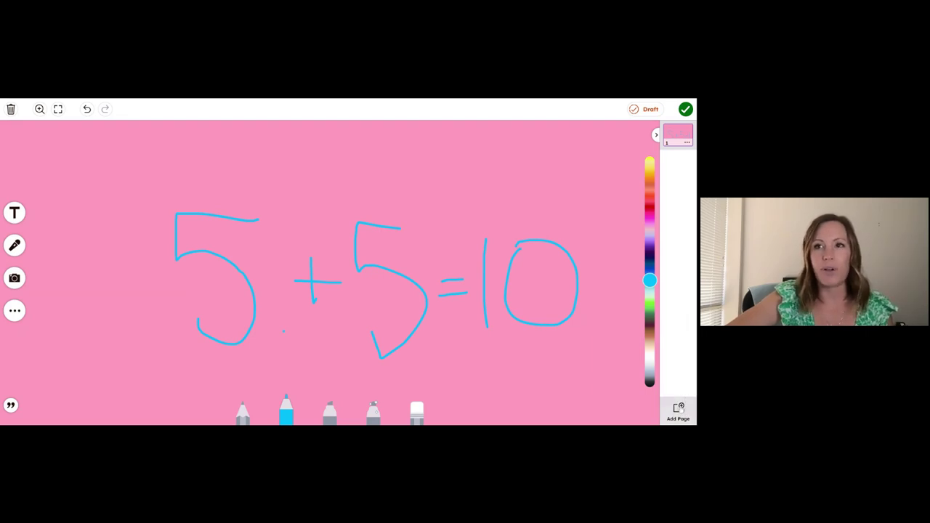
Add a second page and give it the same solid medium pink background
click(678, 409)
click(14, 311)
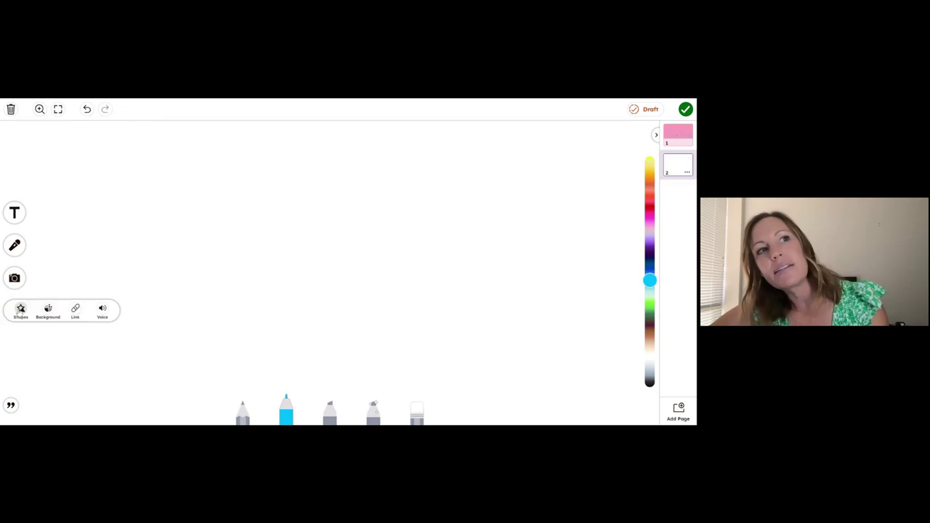
click(49, 311)
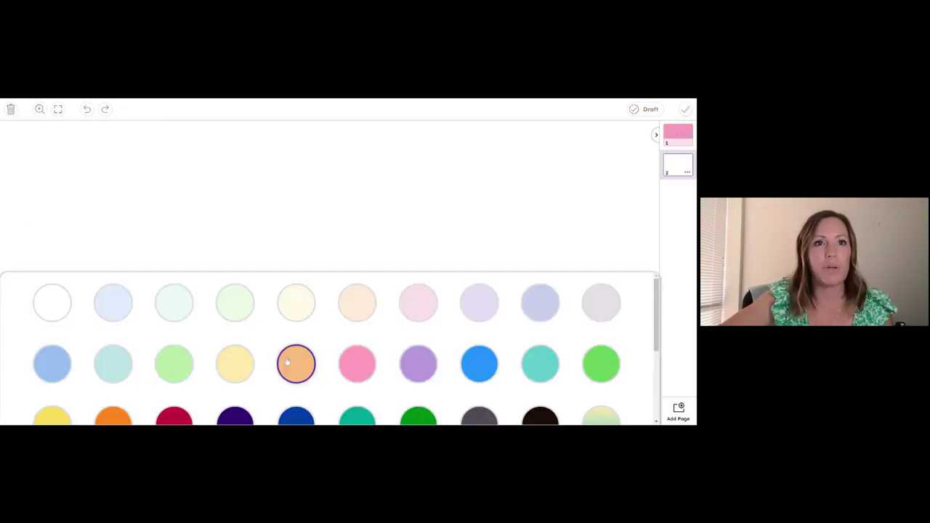
click(354, 365)
click(309, 212)
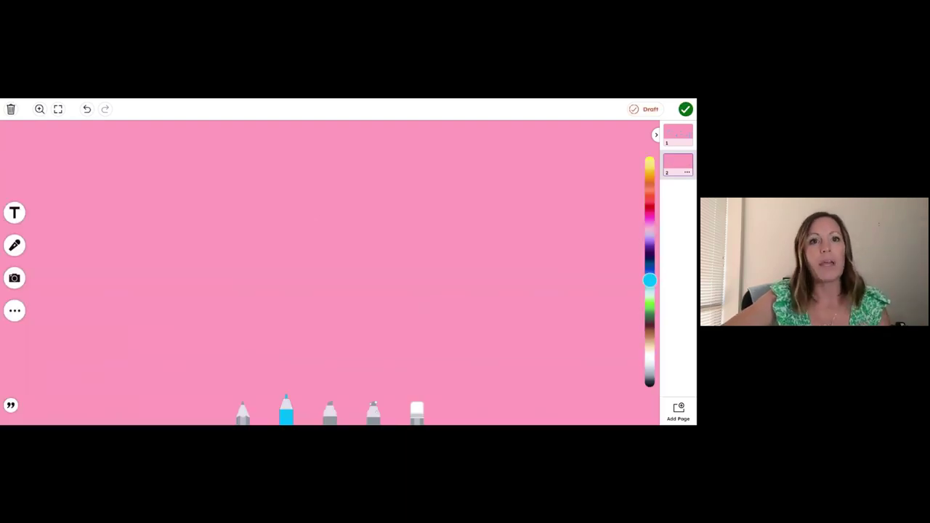
Draw two groups of five tally marks side by side on page 2 with the magenta glow pen
click(373, 411)
drag(130, 176, 130, 294)
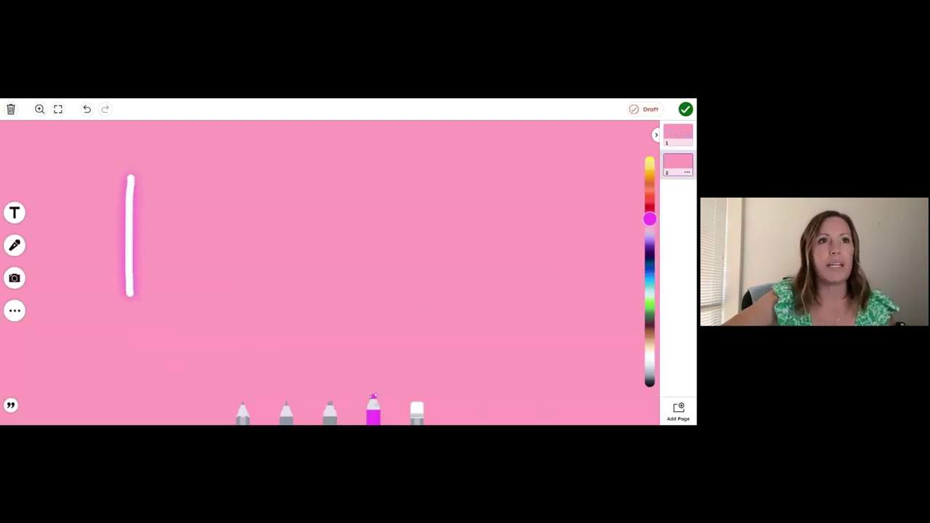
drag(153, 188, 152, 294)
mouse_move(175, 180)
mouse_down()
mouse_move(174, 262)
mouse_move(191, 312)
mouse_up()
drag(205, 178, 73, 314)
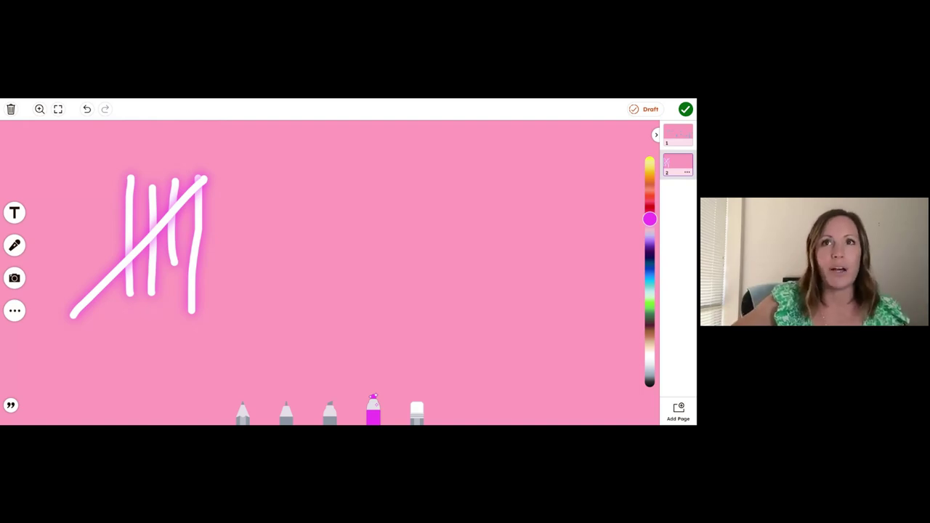
drag(317, 194, 315, 329)
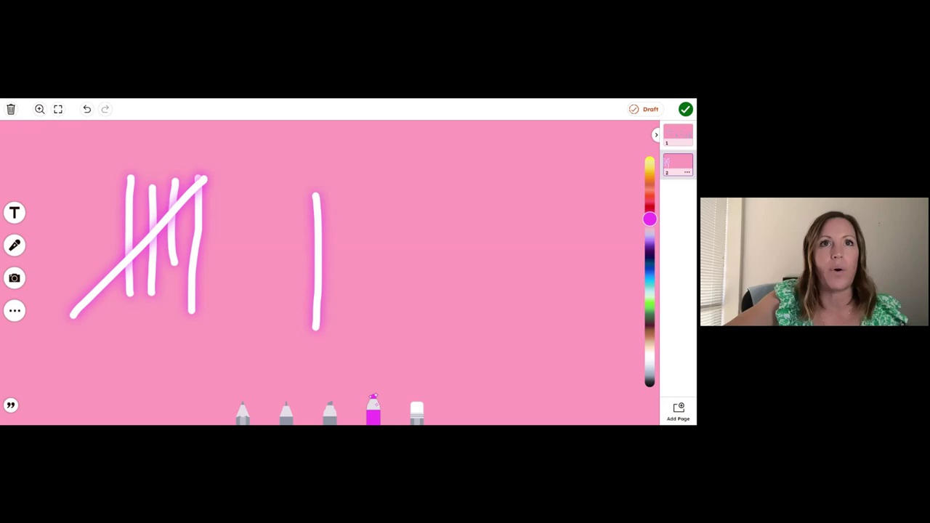
mouse_move(338, 207)
mouse_down()
mouse_move(339, 270)
mouse_move(357, 335)
mouse_up()
mouse_move(379, 230)
mouse_down()
mouse_move(381, 303)
mouse_move(303, 312)
mouse_move(239, 356)
mouse_up()
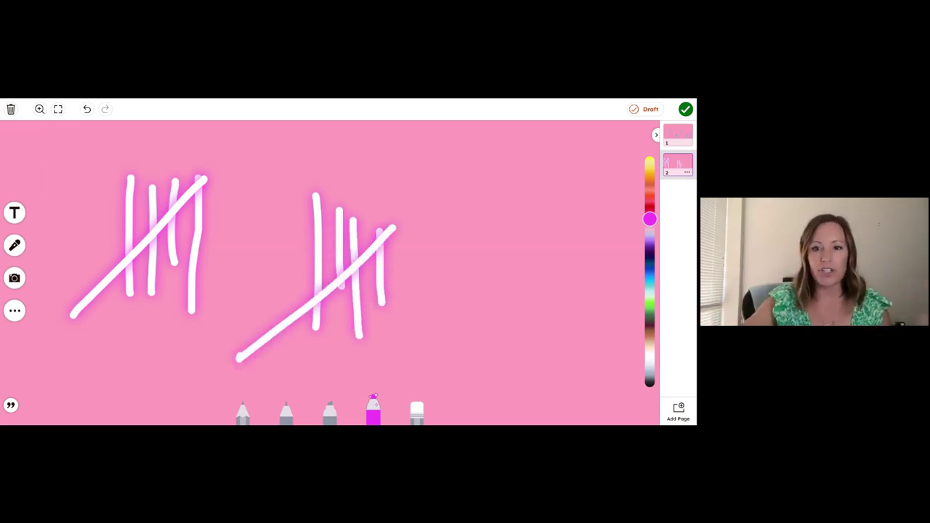
Add a third page with a solid medium pink background
click(678, 410)
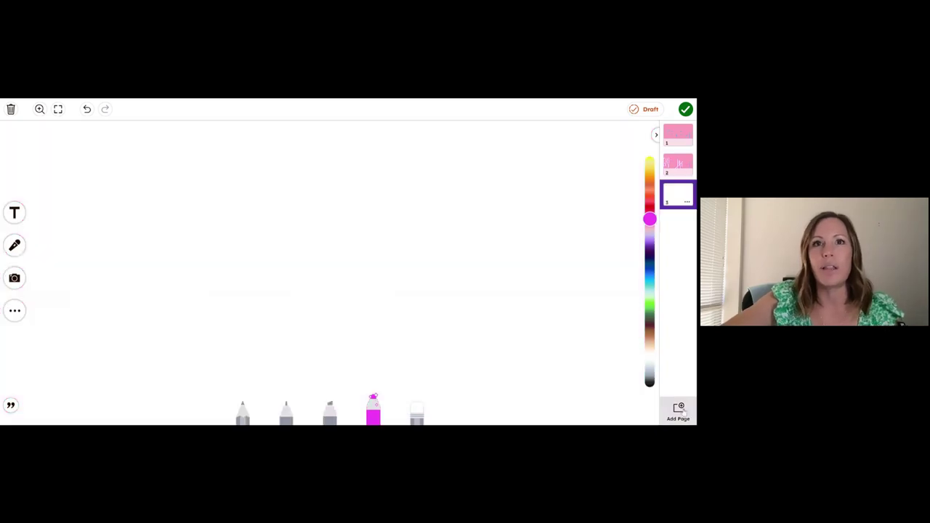
click(15, 310)
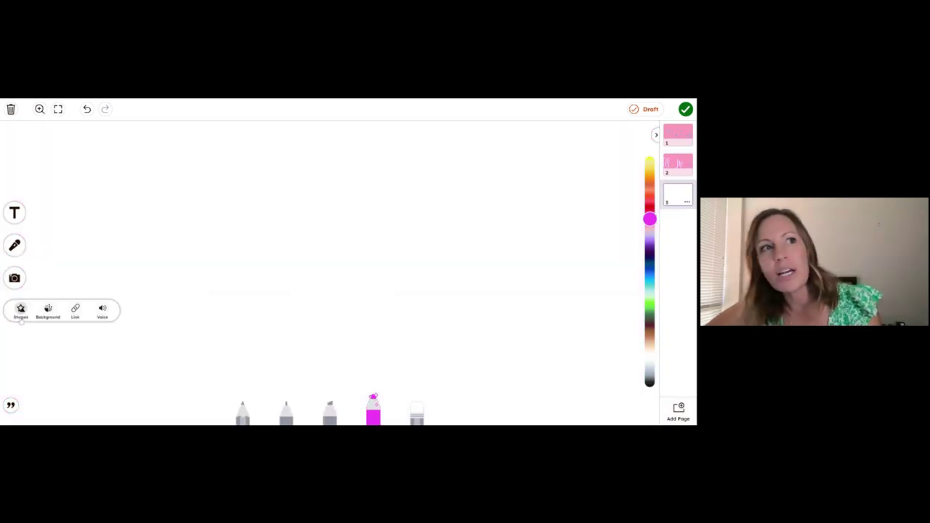
click(47, 313)
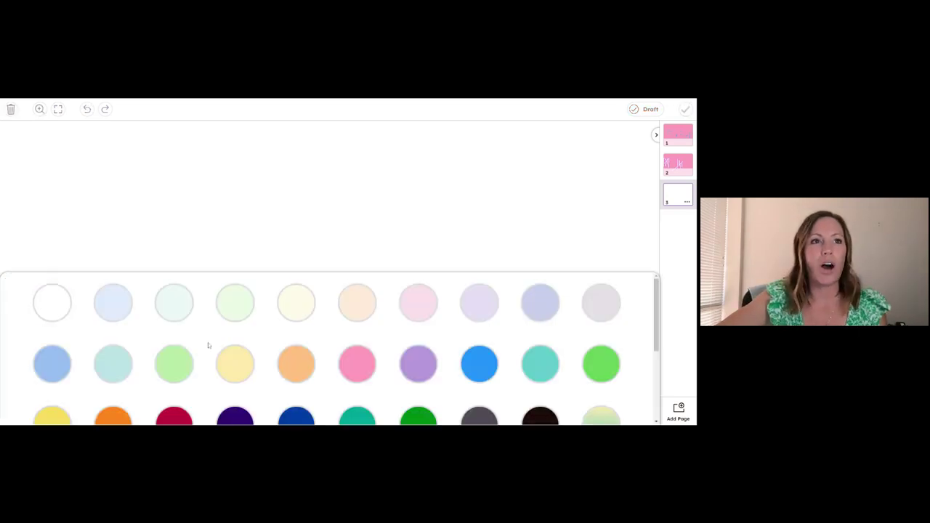
click(354, 365)
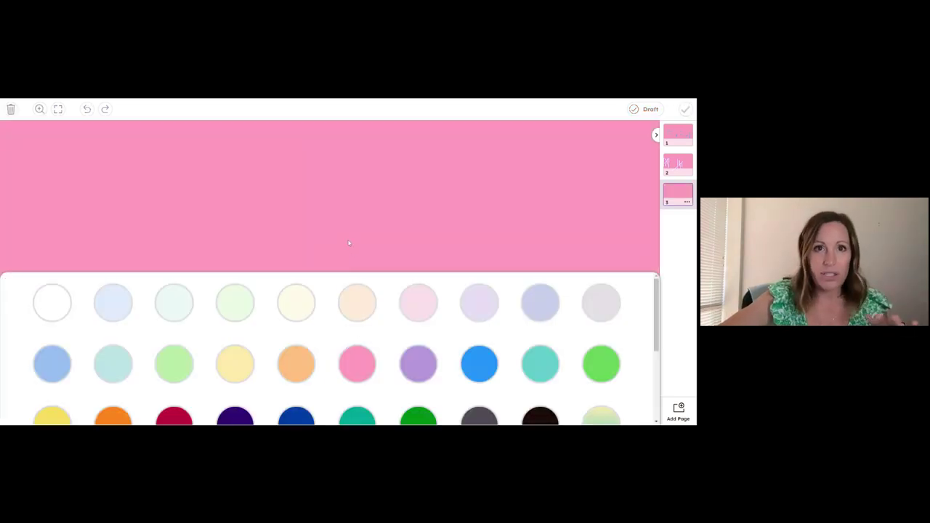
click(349, 242)
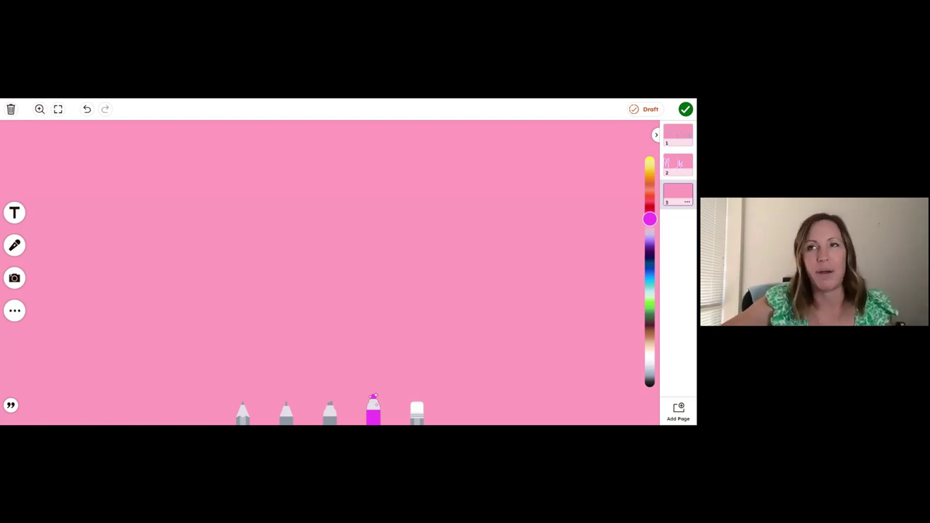
Add a blank fourth page, finish the drawing, and assign the post to Sample Student
click(678, 408)
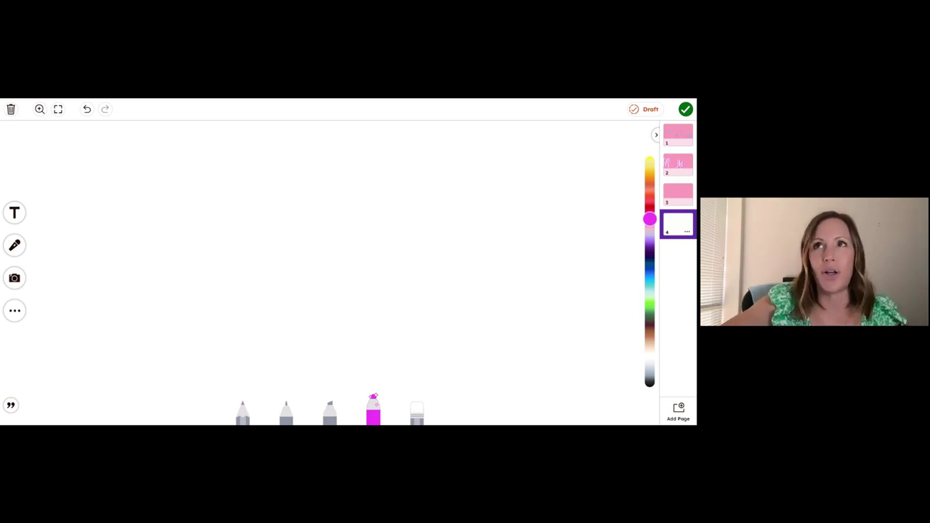
click(687, 109)
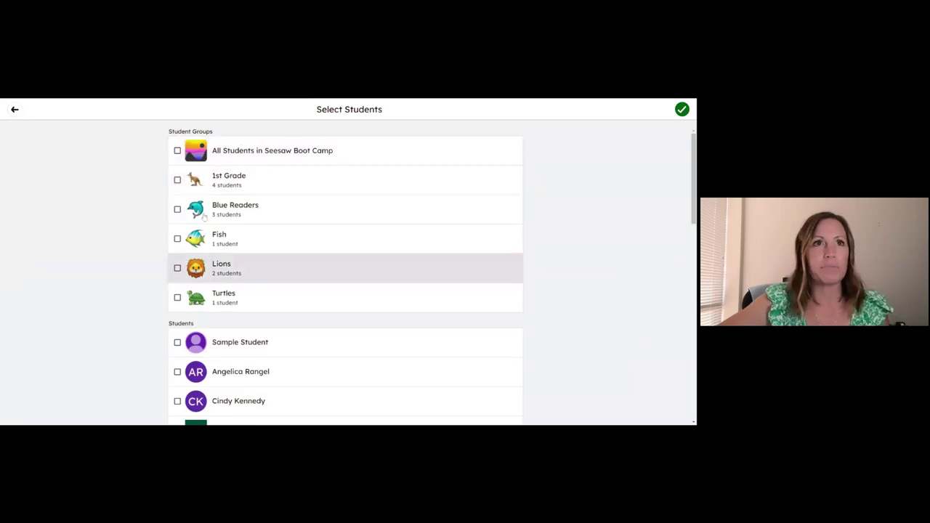
click(177, 342)
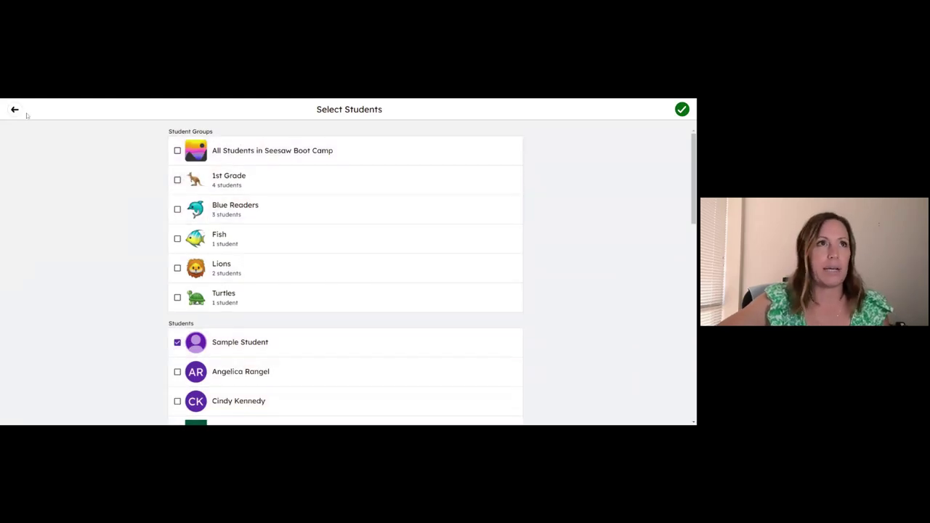
click(680, 110)
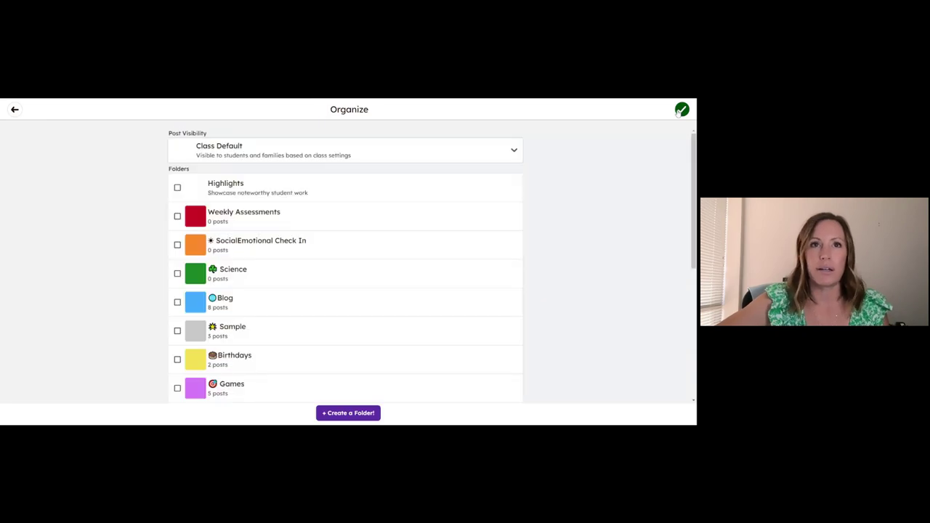
File the post in the Math folder, submit it, and leave the Post Student Work screen
scroll(251, 334, down, 4)
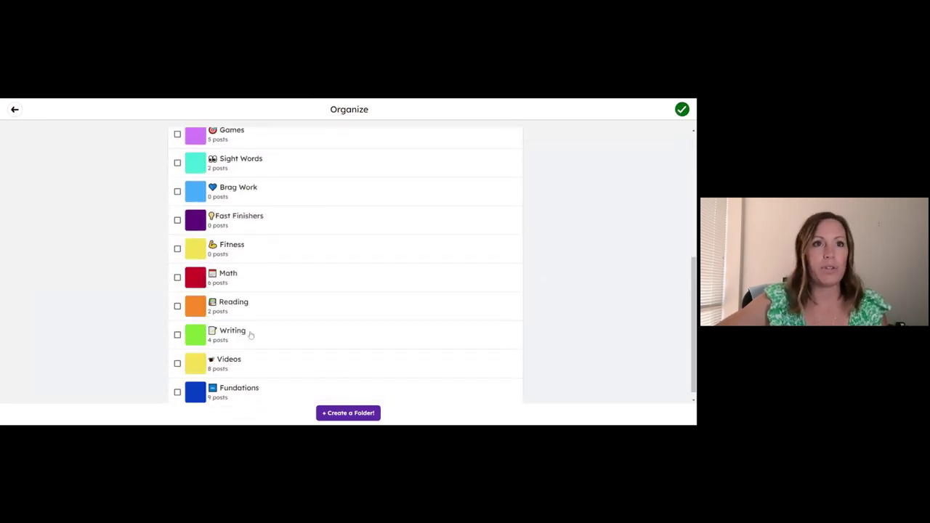
scroll(240, 305, up, 5)
scroll(218, 301, down, 2)
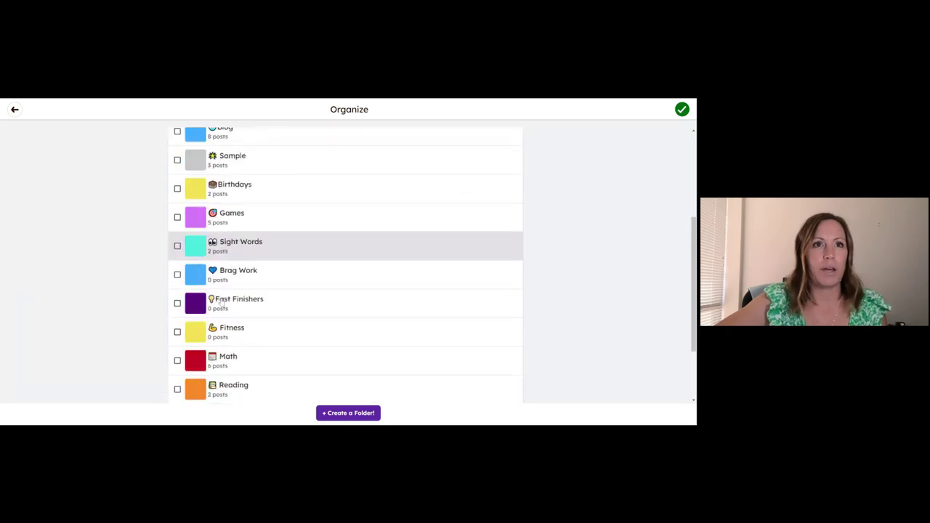
scroll(221, 302, down, 3)
click(178, 266)
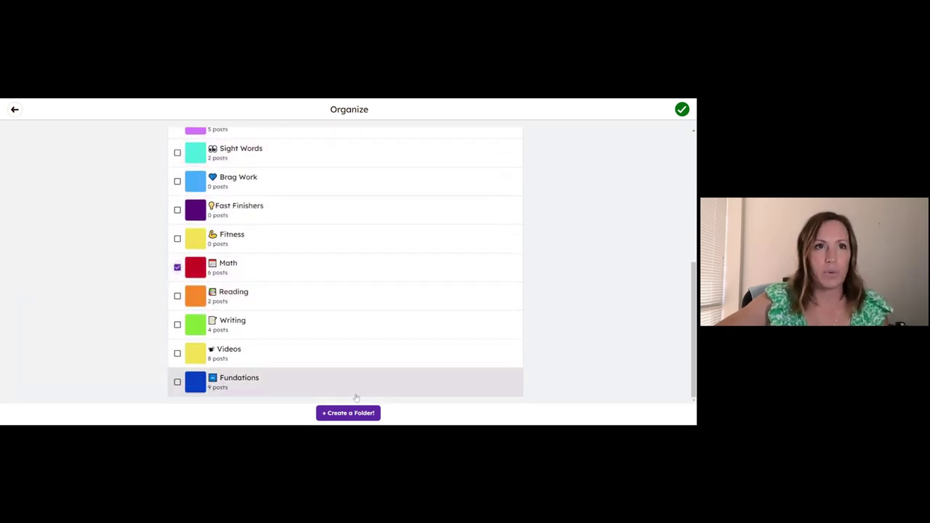
click(683, 110)
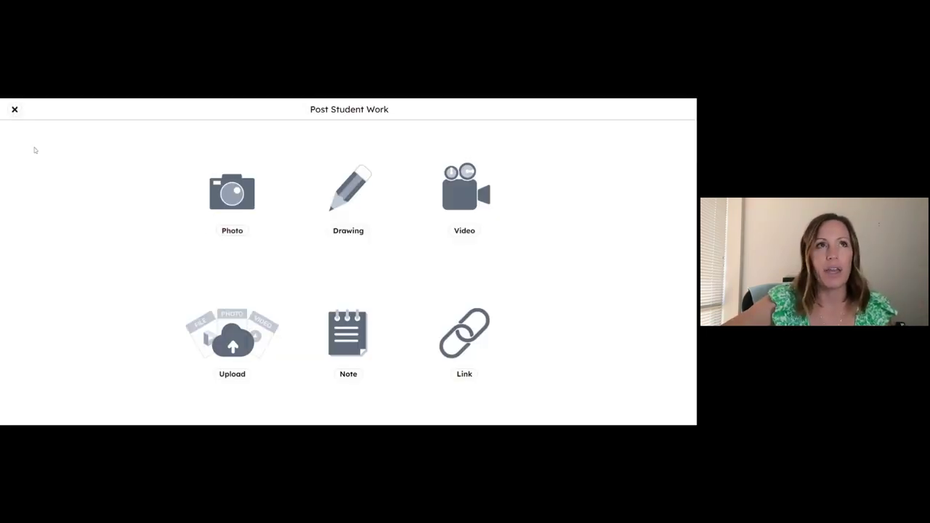
click(14, 109)
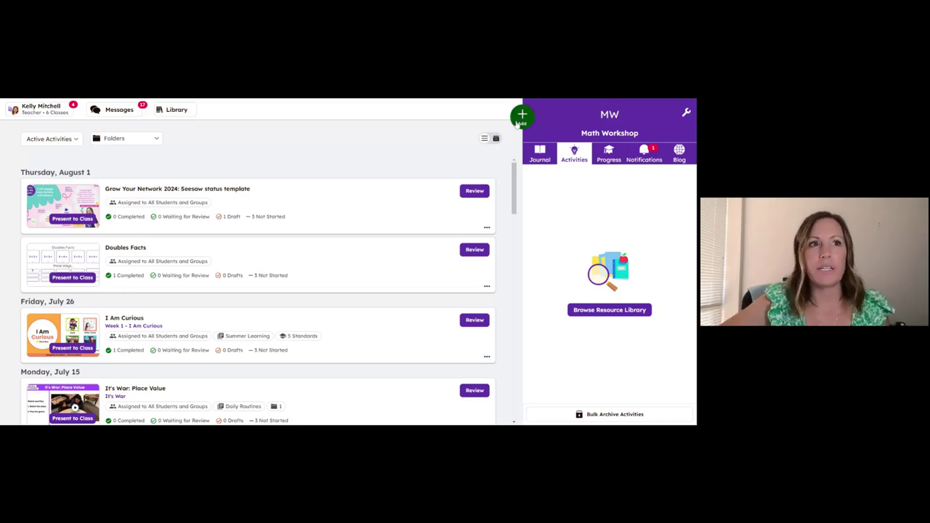
Filter the Math Workshop activities by the Videos folder and look through the activities filed there
click(120, 138)
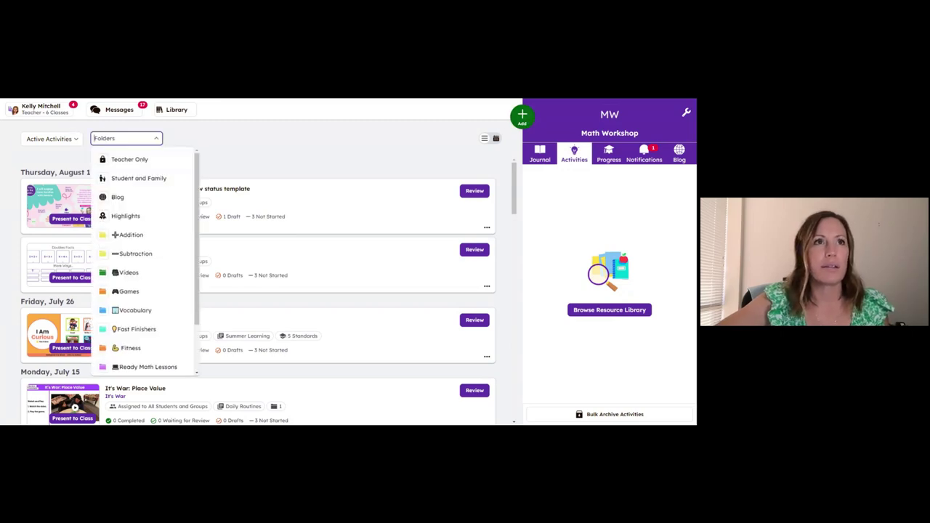
scroll(138, 306, down, 3)
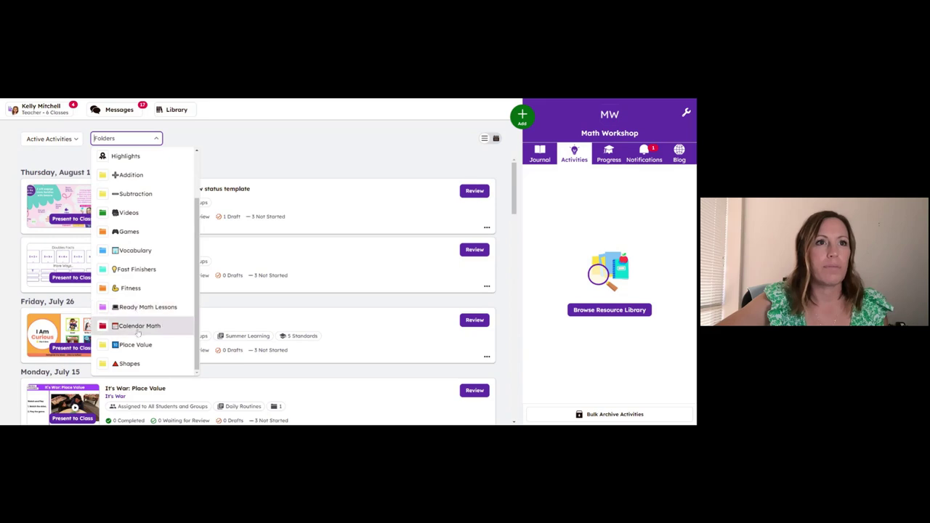
click(132, 213)
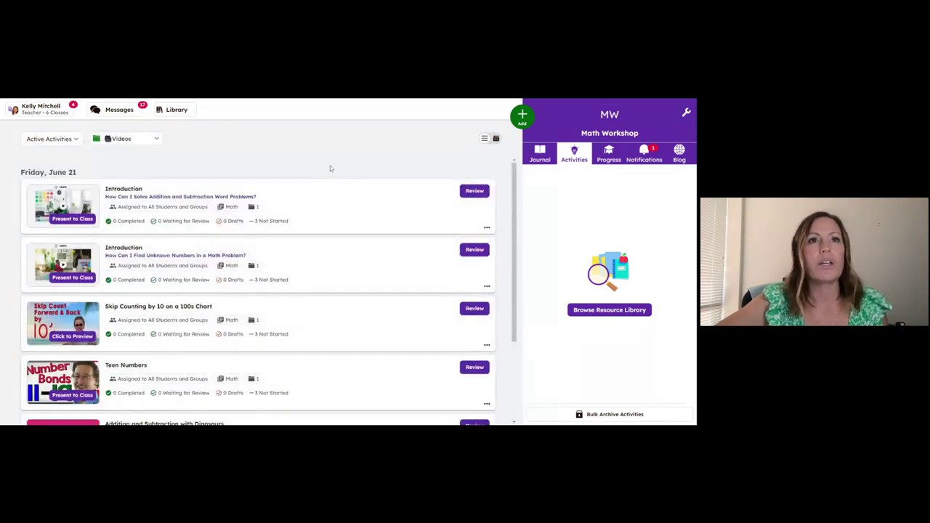
scroll(329, 168, down, 3)
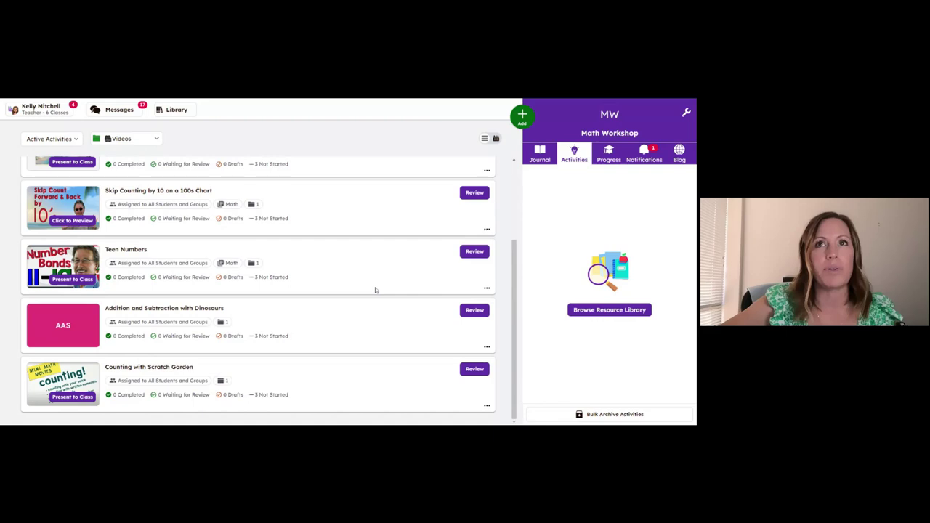
scroll(377, 289, up, 5)
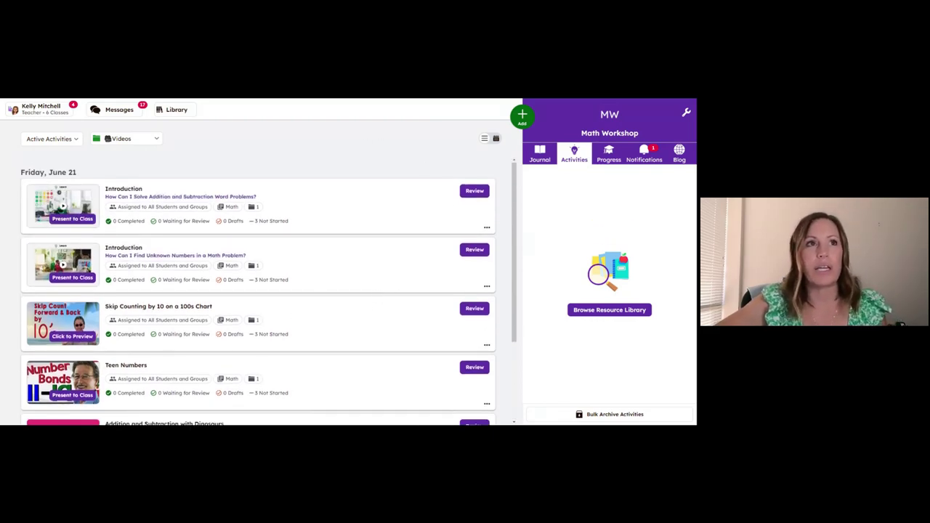
scroll(119, 216, down, 3)
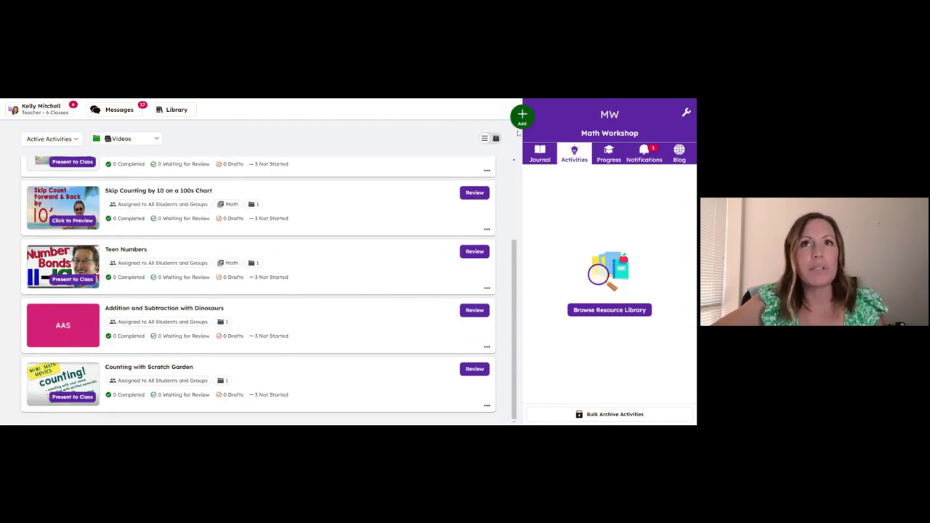
Start another student journal drawing and place the Hopscotch doubles addition facts image enlarged on its page
click(524, 117)
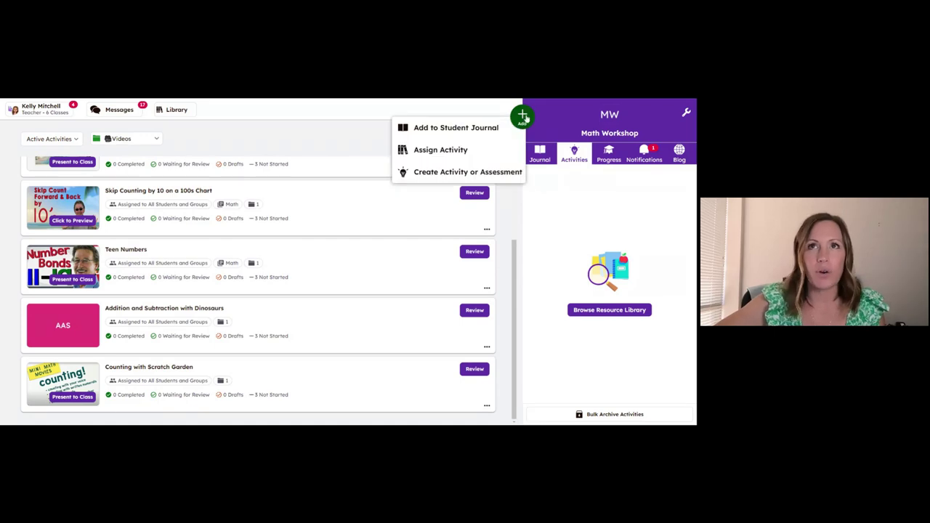
click(452, 128)
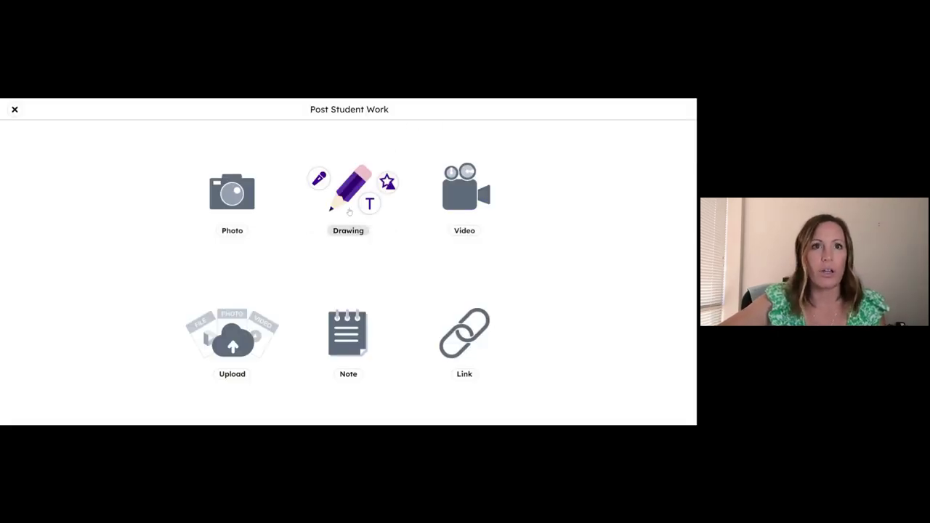
click(349, 211)
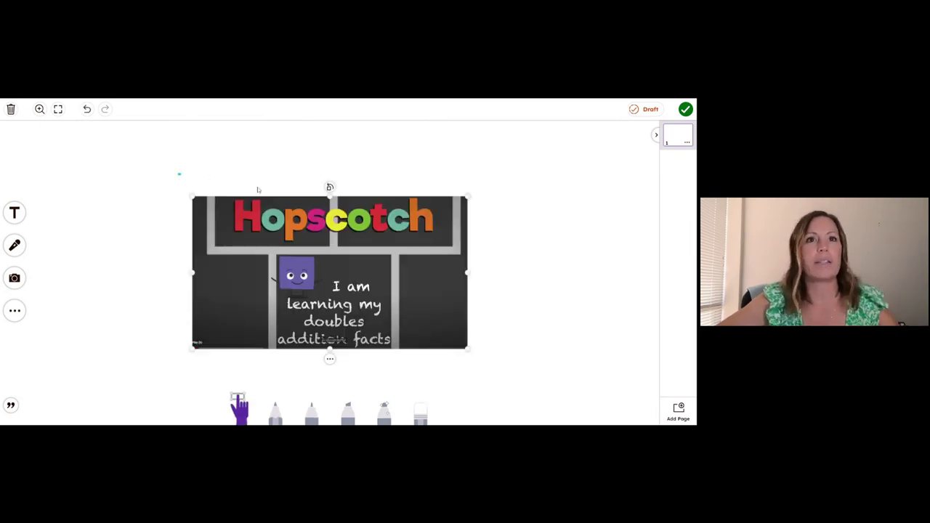
drag(163, 173, 226, 185)
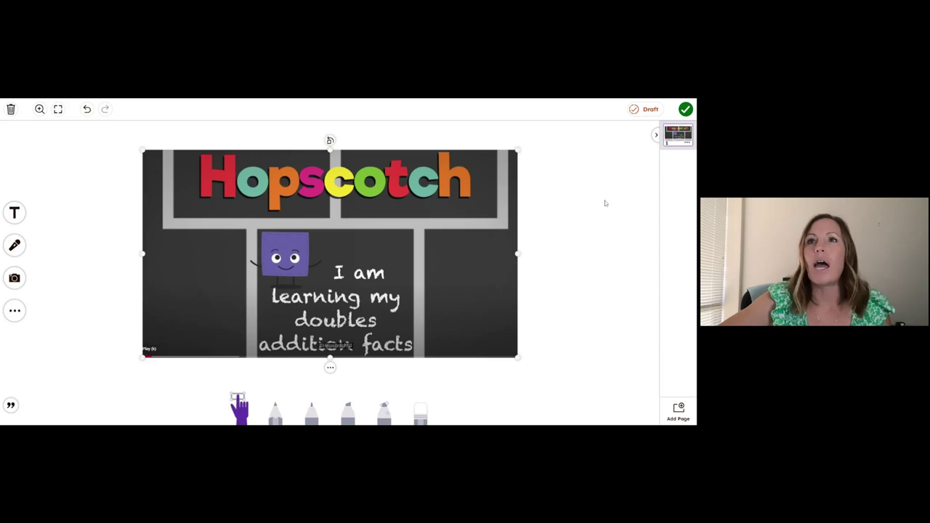
Link the Hopscotch image to the doubles addition video, using the web address ending in watch?v=Af0quRo90rs
click(330, 368)
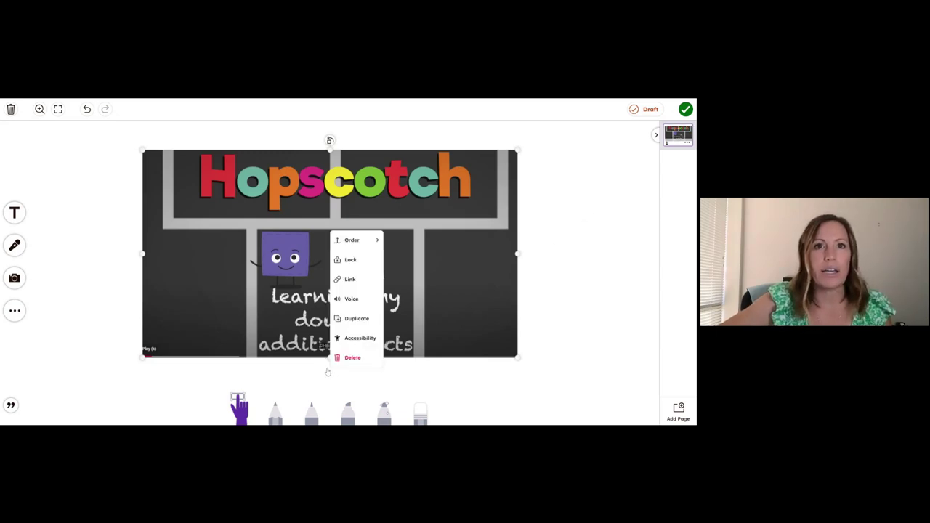
click(347, 279)
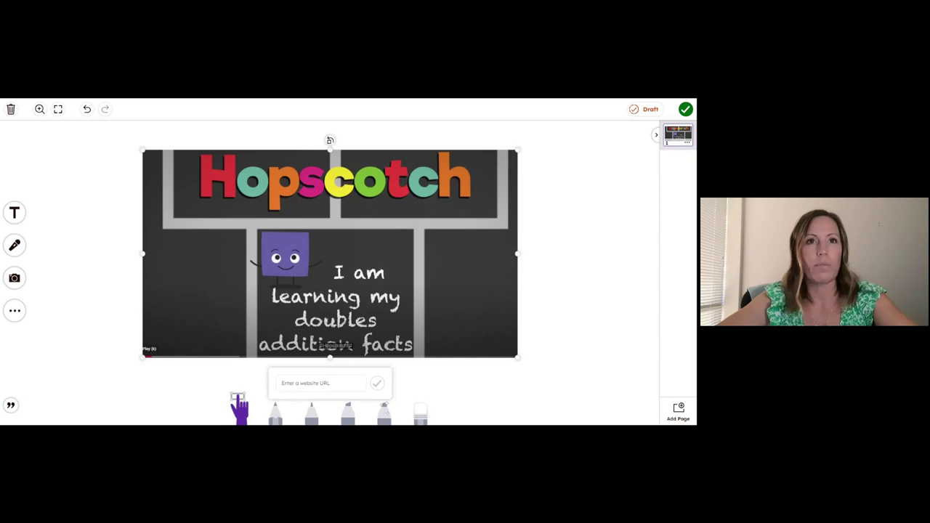
click(320, 382)
text(e.com/watch?v=Af0quRo90rs)
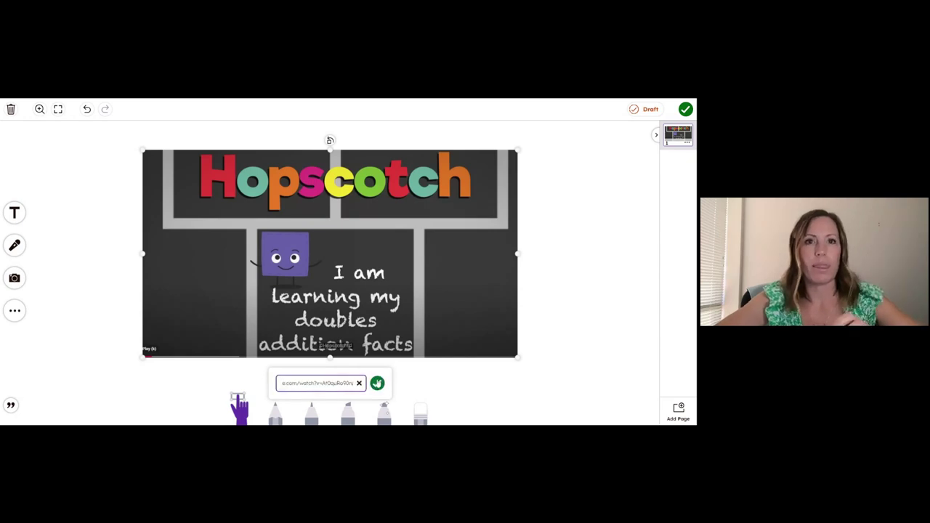
Finish the drawing, assign it to all students in Math Workshop, and file the post in the Videos folder
click(686, 110)
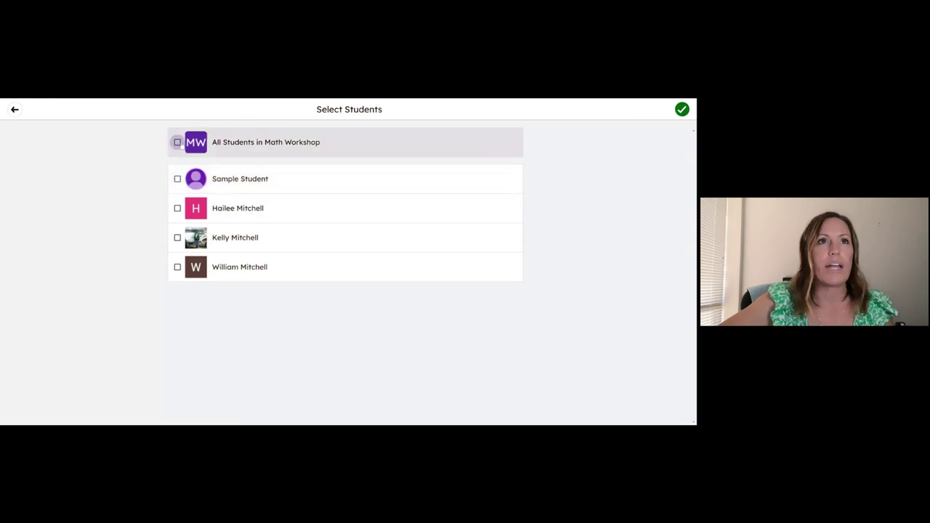
click(177, 143)
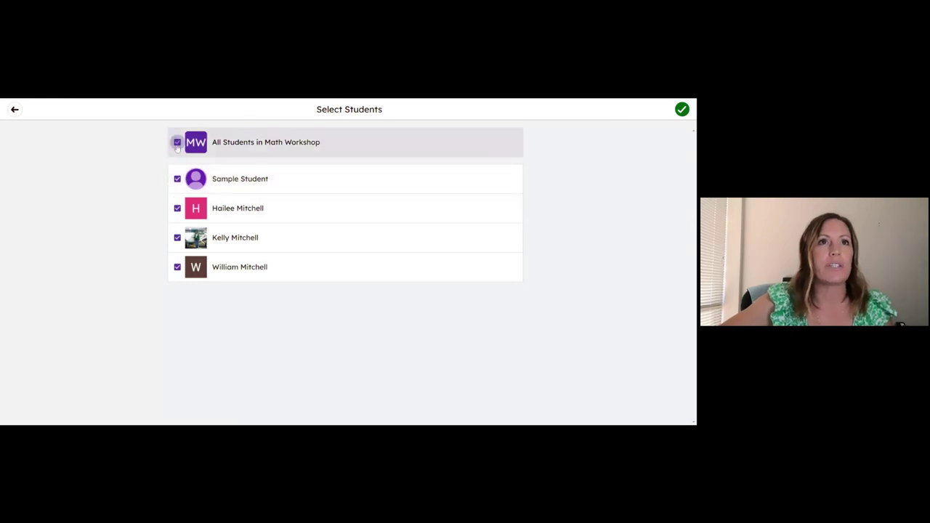
click(683, 111)
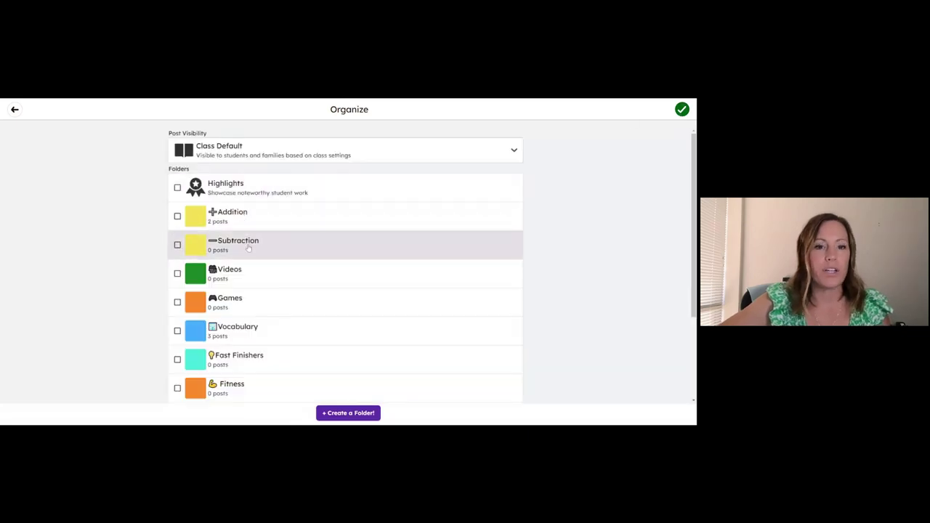
scroll(248, 249, down, 3)
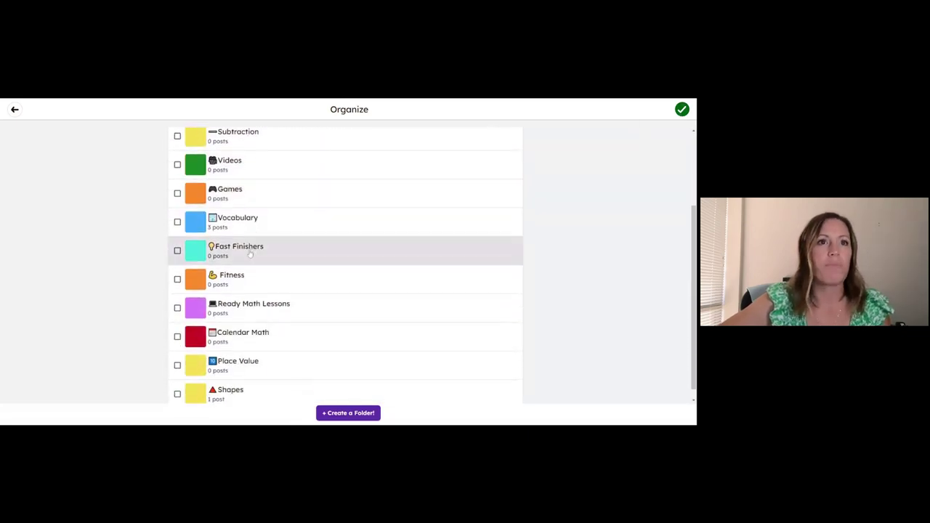
click(177, 164)
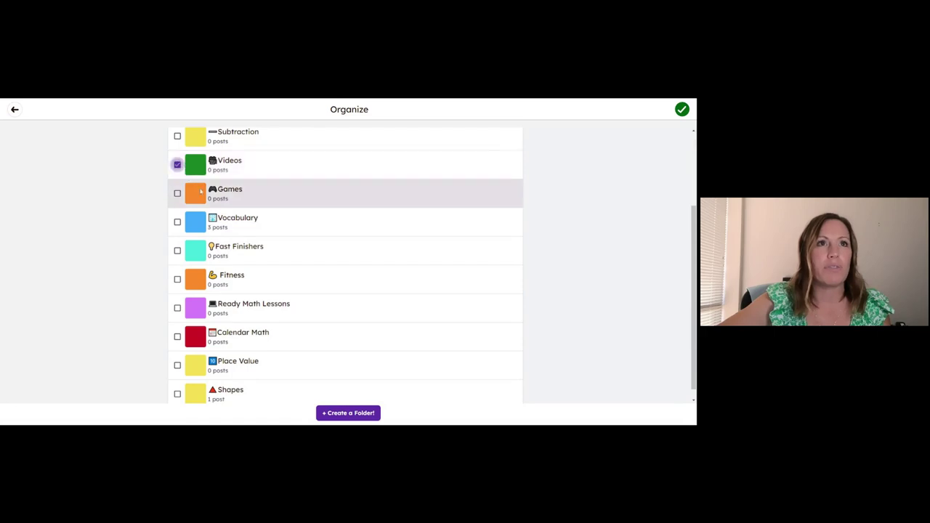
click(682, 110)
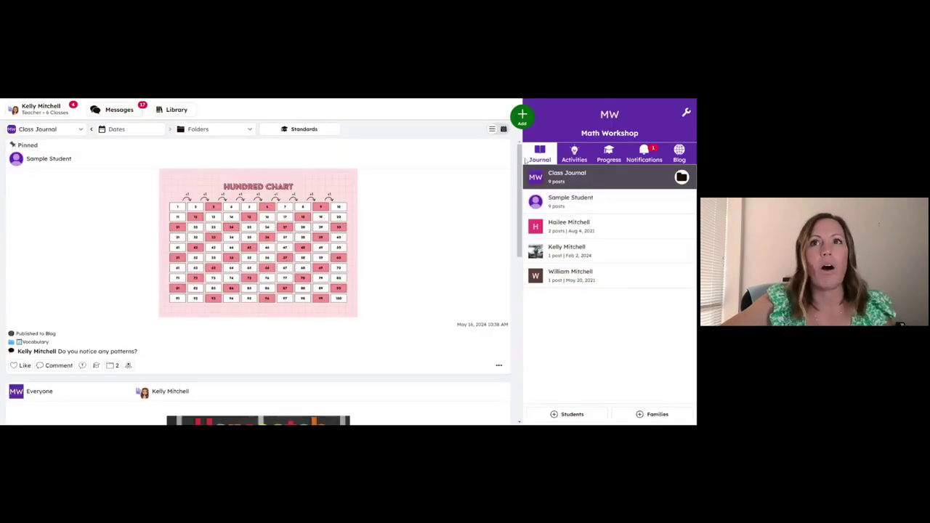
Review which students are assigned to the Doubles Facts response in the class journal, keeping the existing selection
scroll(223, 298, down, 5)
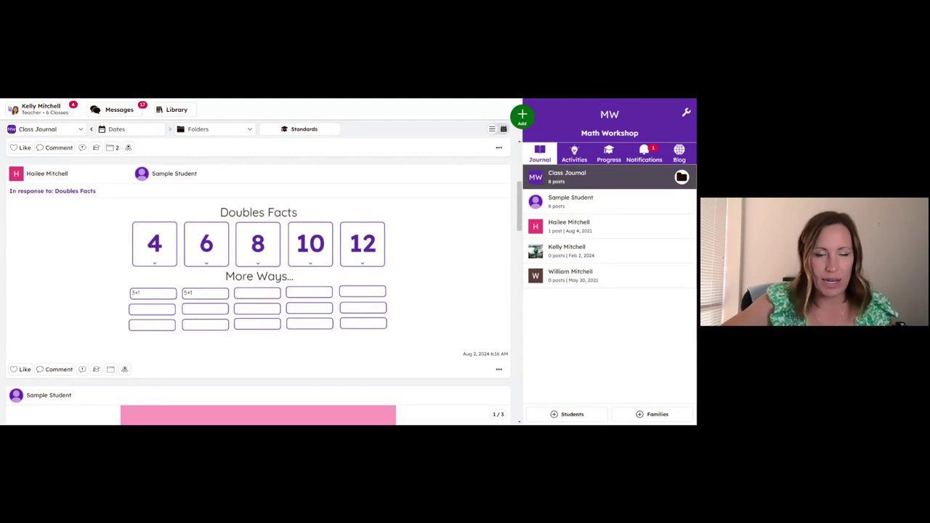
click(498, 370)
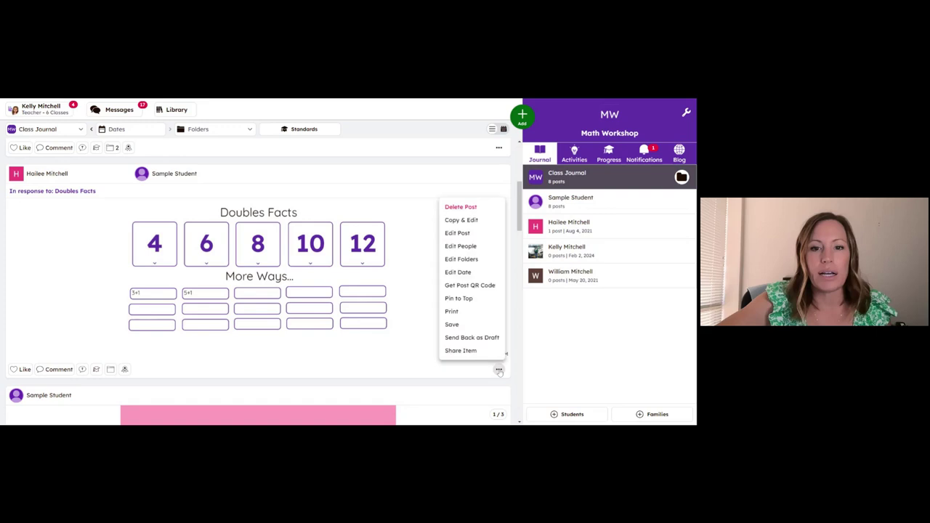
click(475, 247)
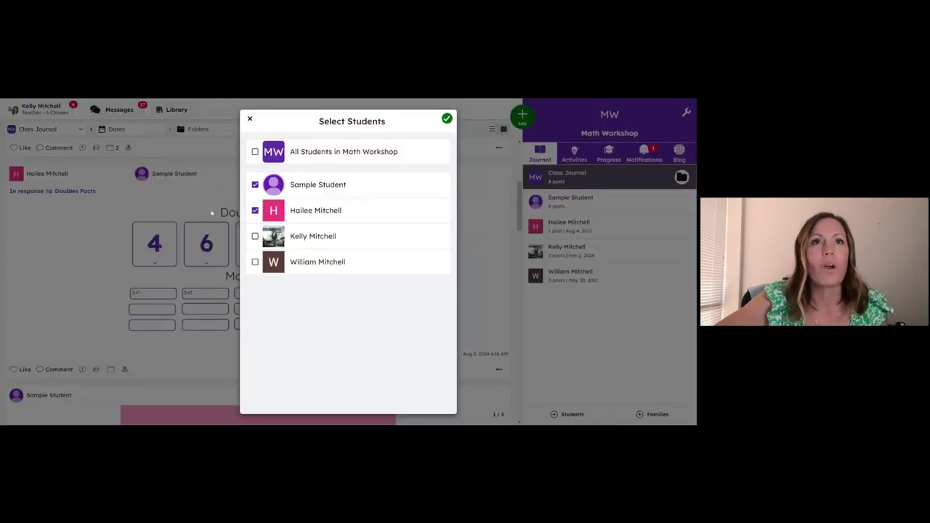
click(255, 184)
click(254, 185)
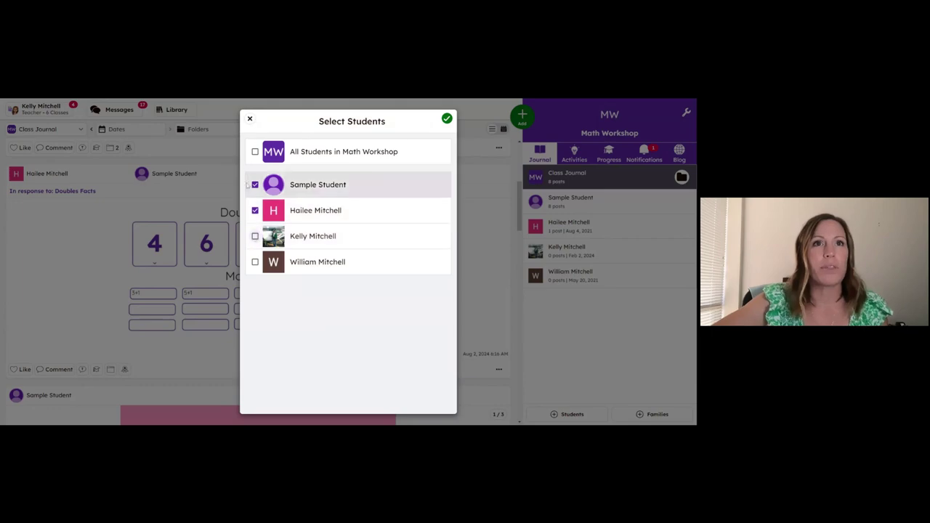
click(446, 119)
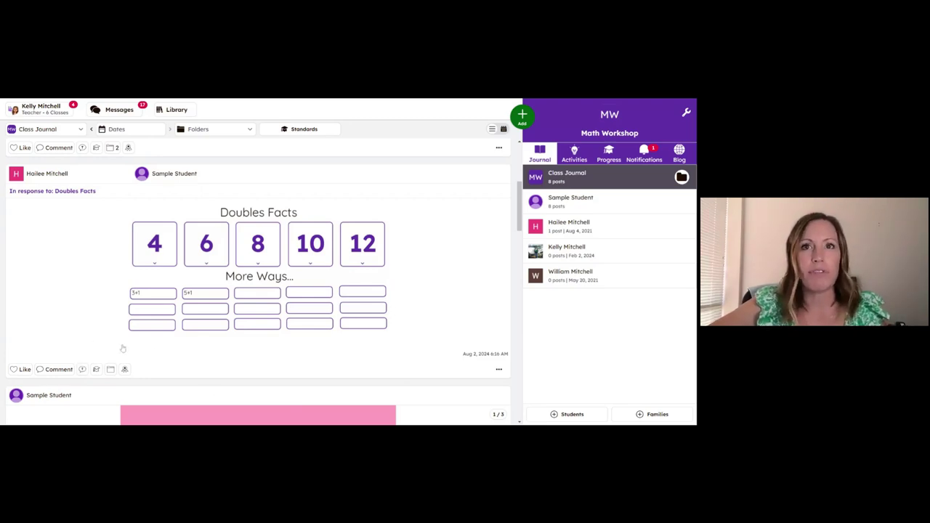
Look at the text and voice comment options on the Doubles Facts response, and view the post enlarged
click(59, 369)
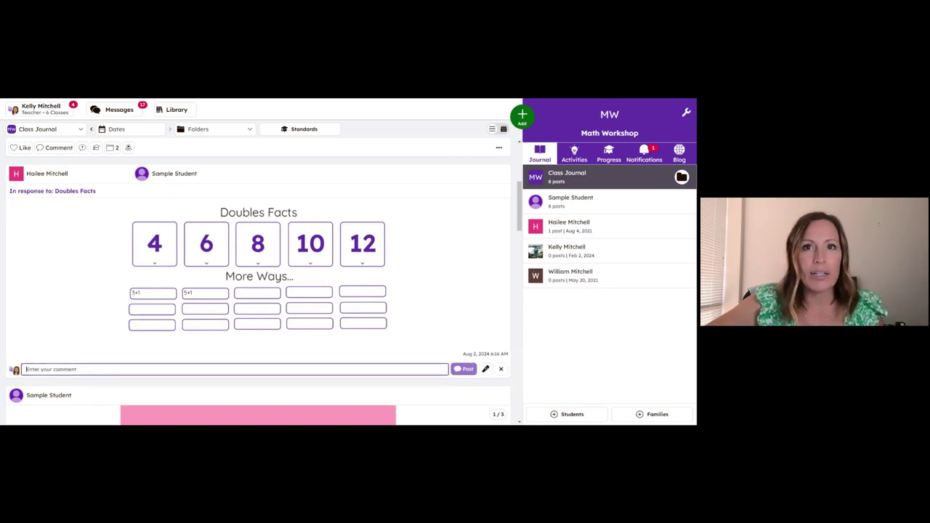
click(485, 370)
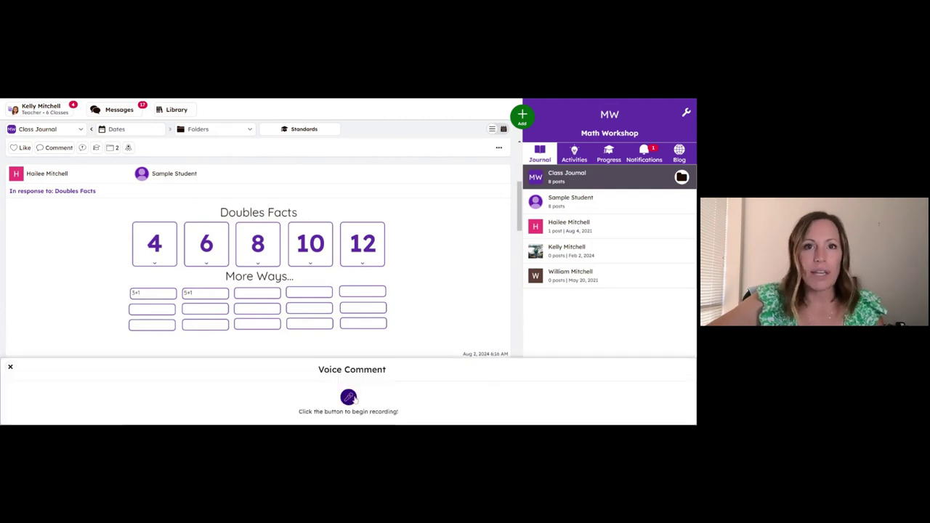
click(10, 366)
click(100, 367)
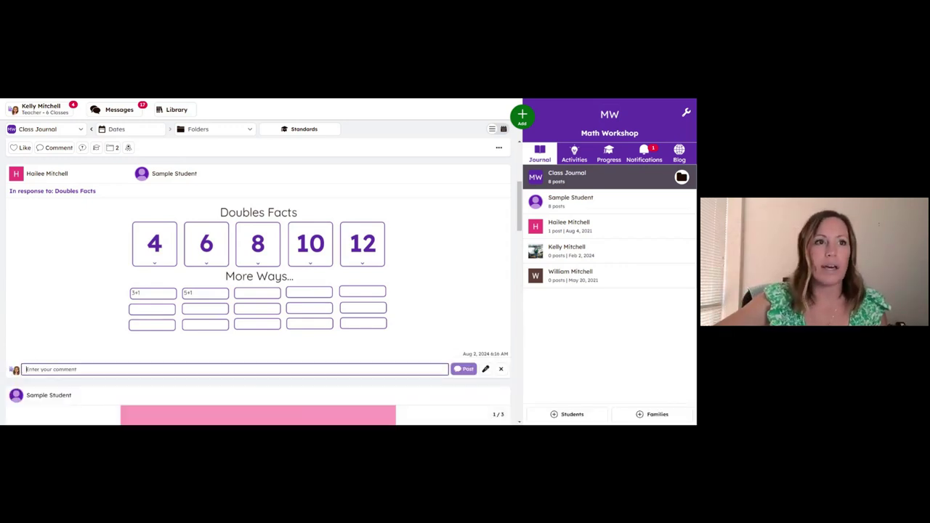
click(421, 324)
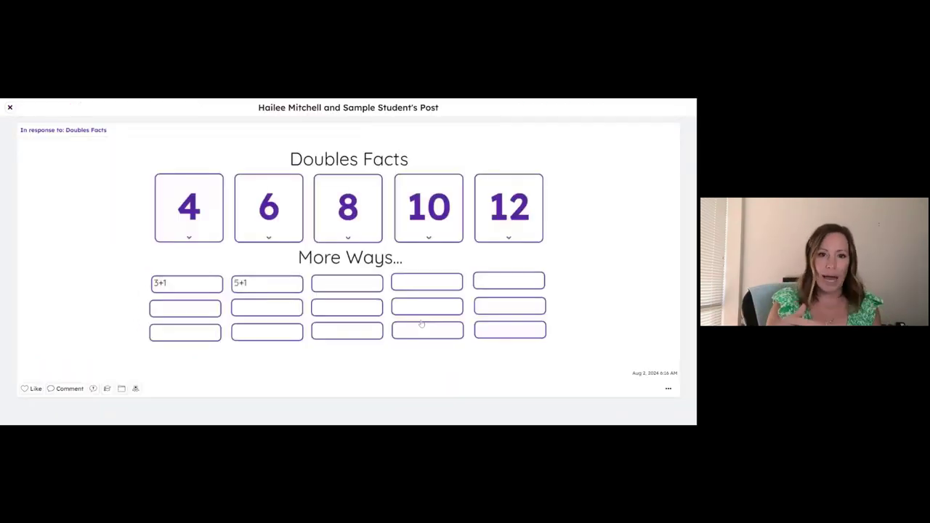
click(10, 107)
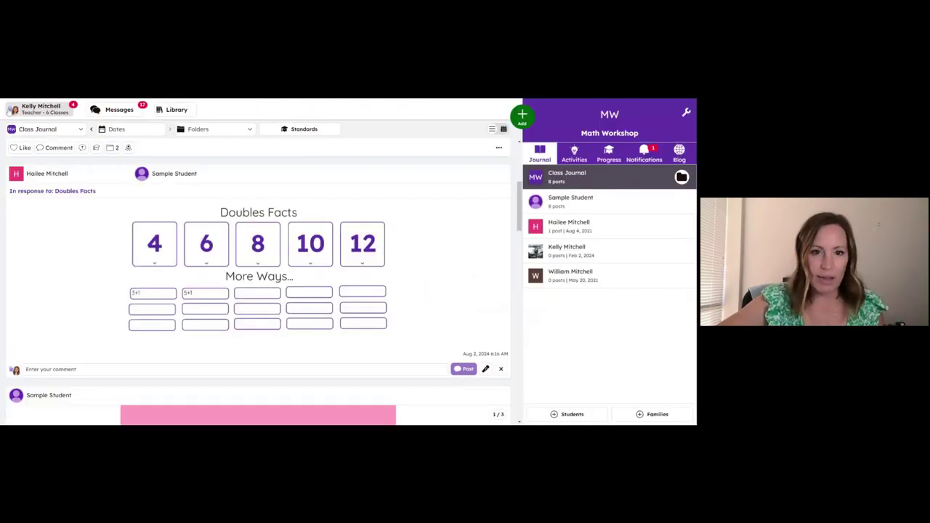